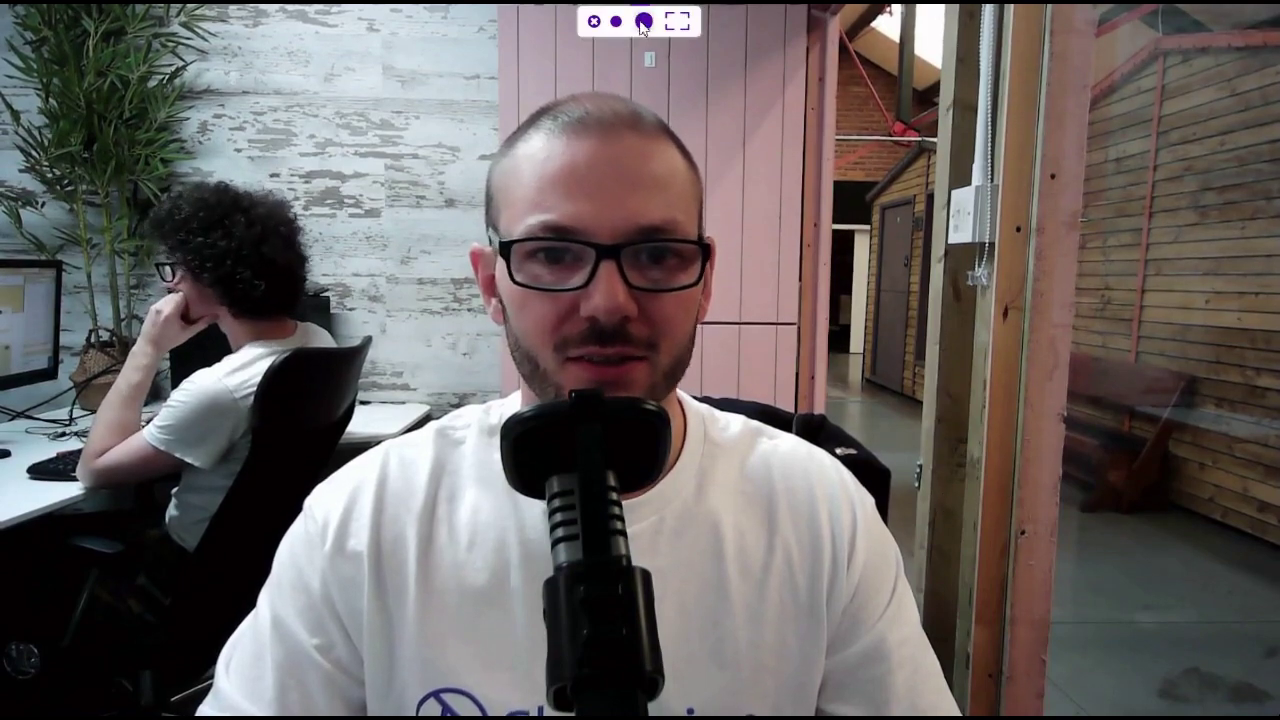
Step: Go to Tool Maker and scroll through the page
click(641, 22)
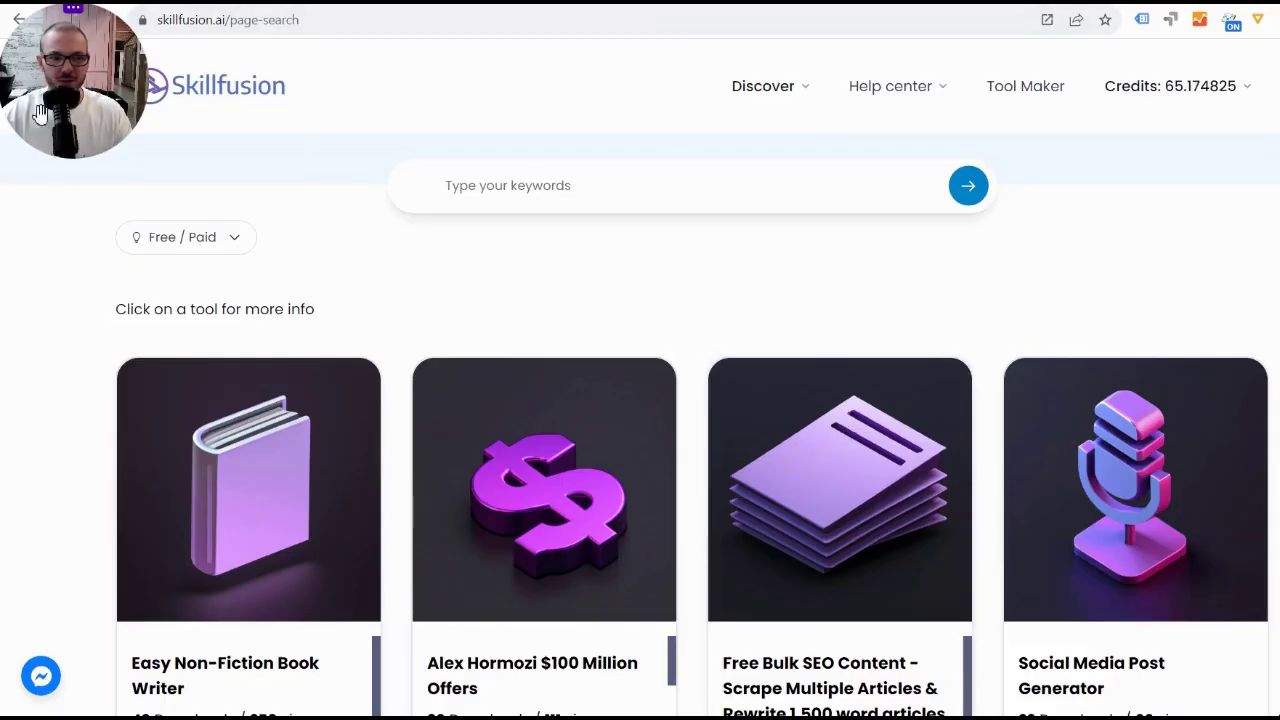
drag(38, 110, 26, 632)
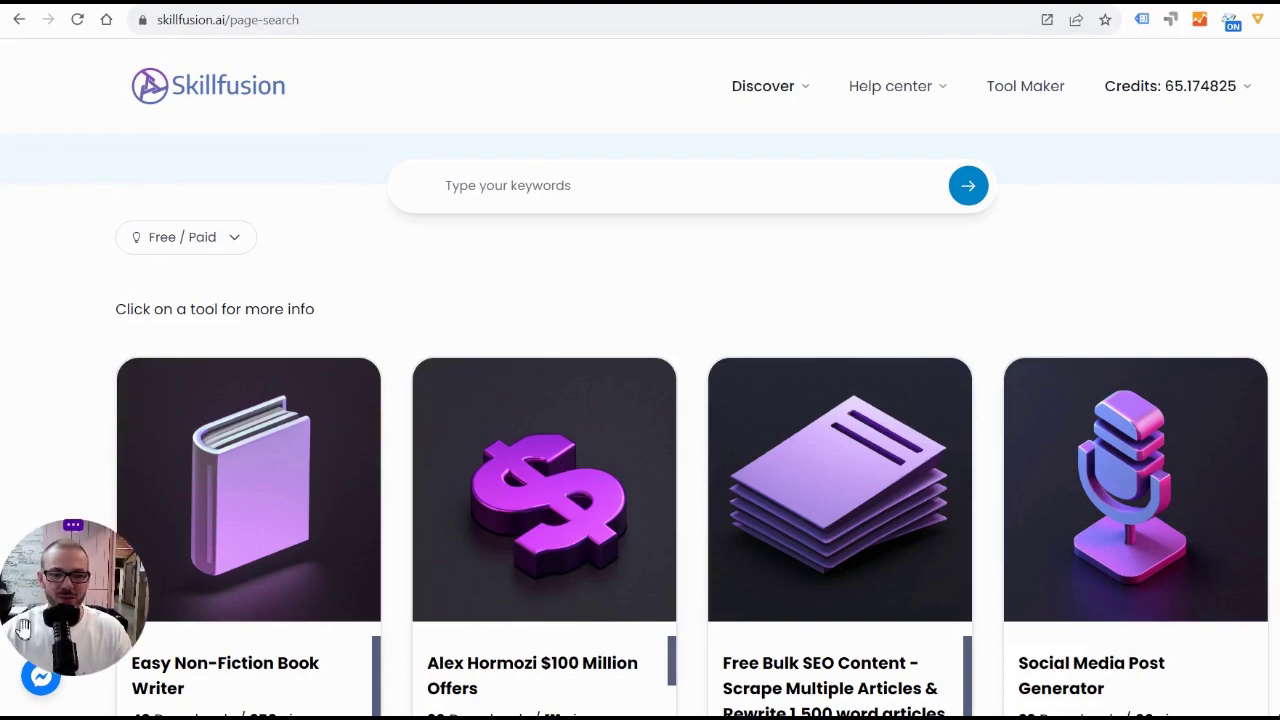
scroll(286, 520, down, 3)
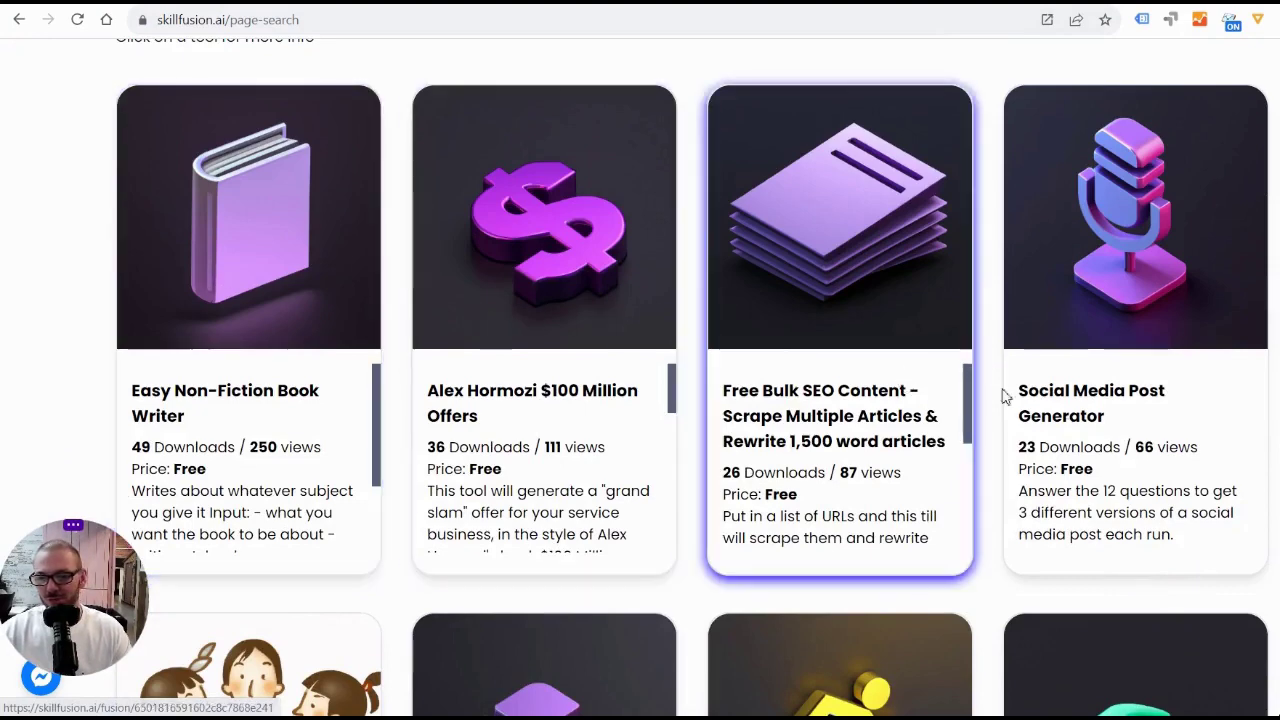
scroll(1181, 414, down, 3)
scroll(1181, 414, down, 2)
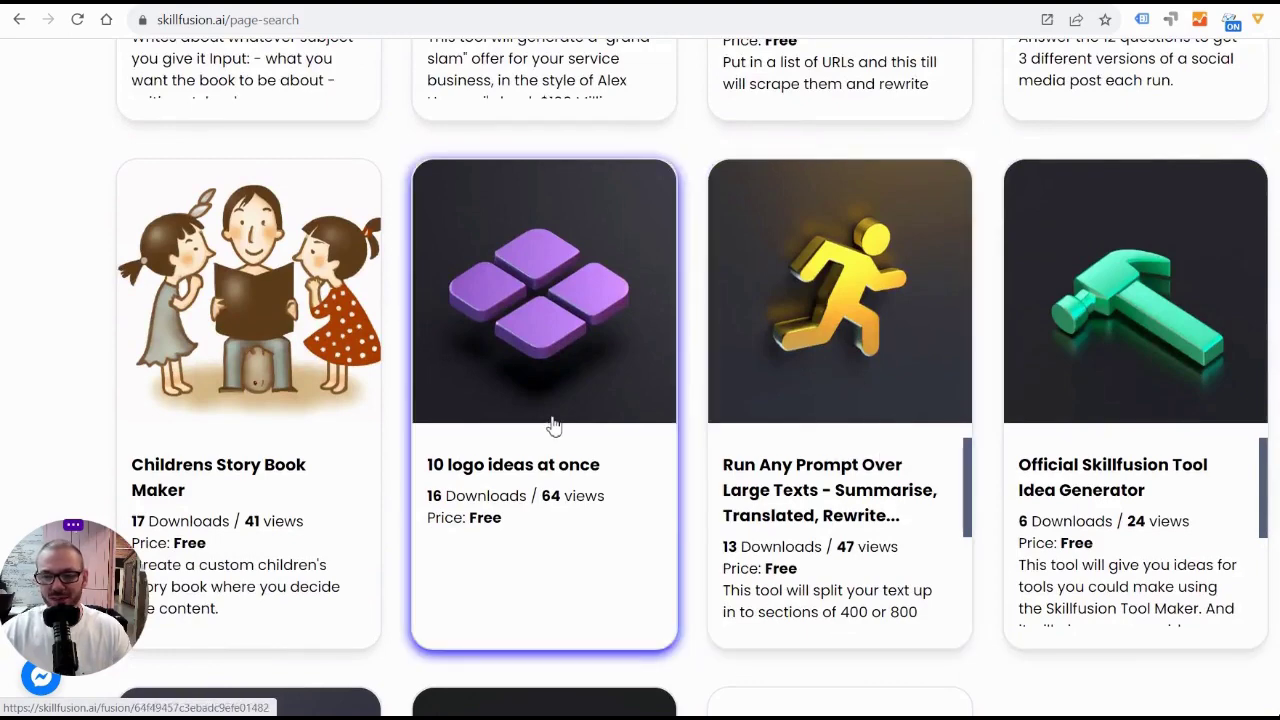
scroll(553, 425, down, 5)
scroll(1034, 495, up, 5)
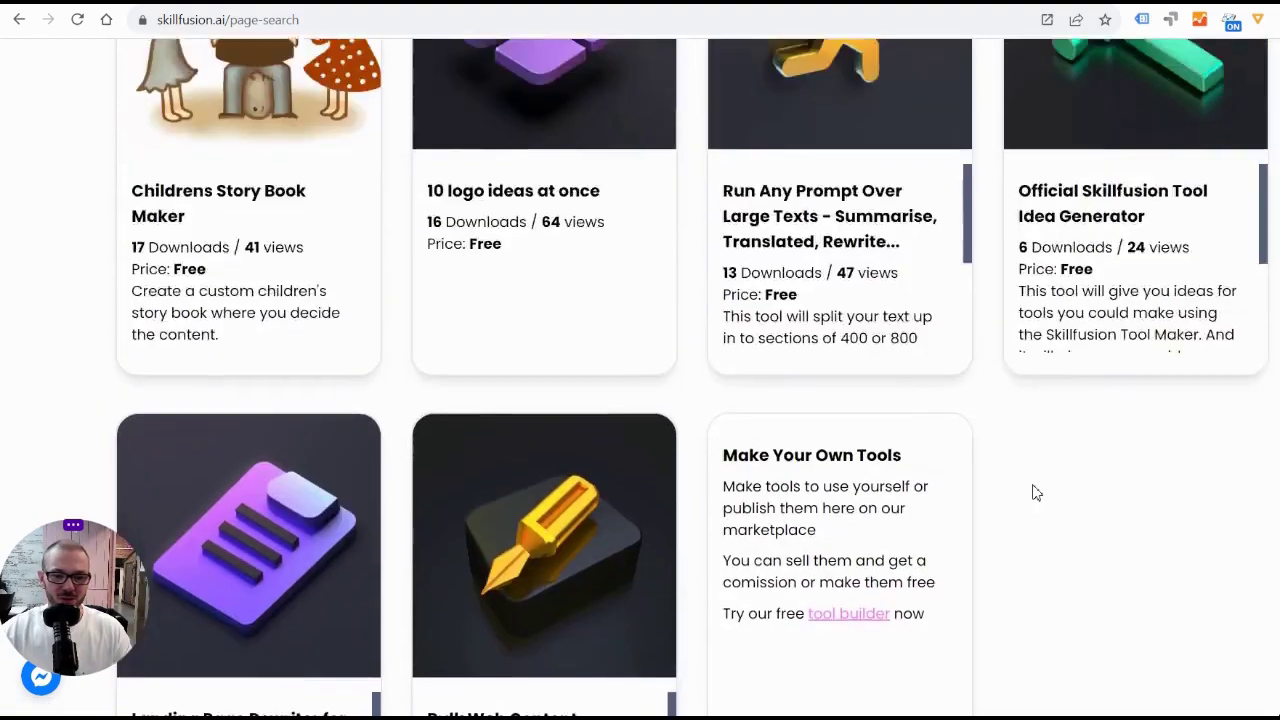
scroll(860, 480, up, 6)
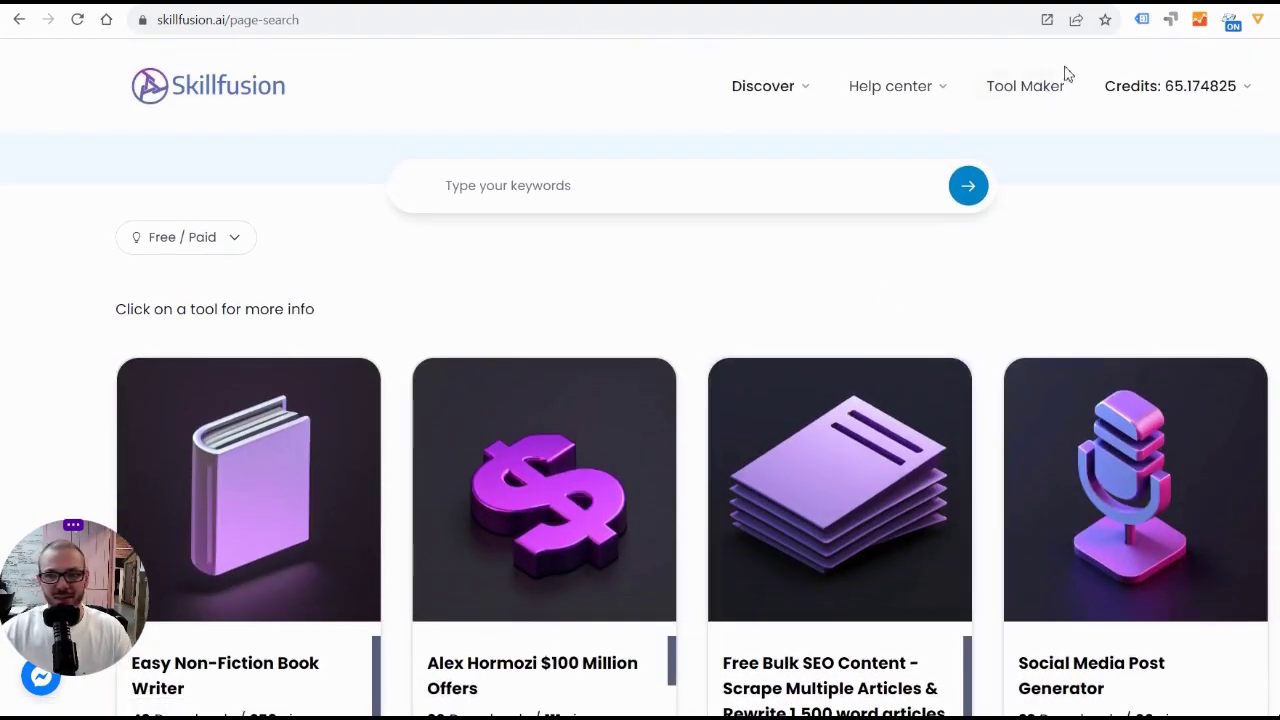
Step: Start a new empty tool and review its Publish Details panel, price 0
click(1021, 108)
mouse_move(1248, 88)
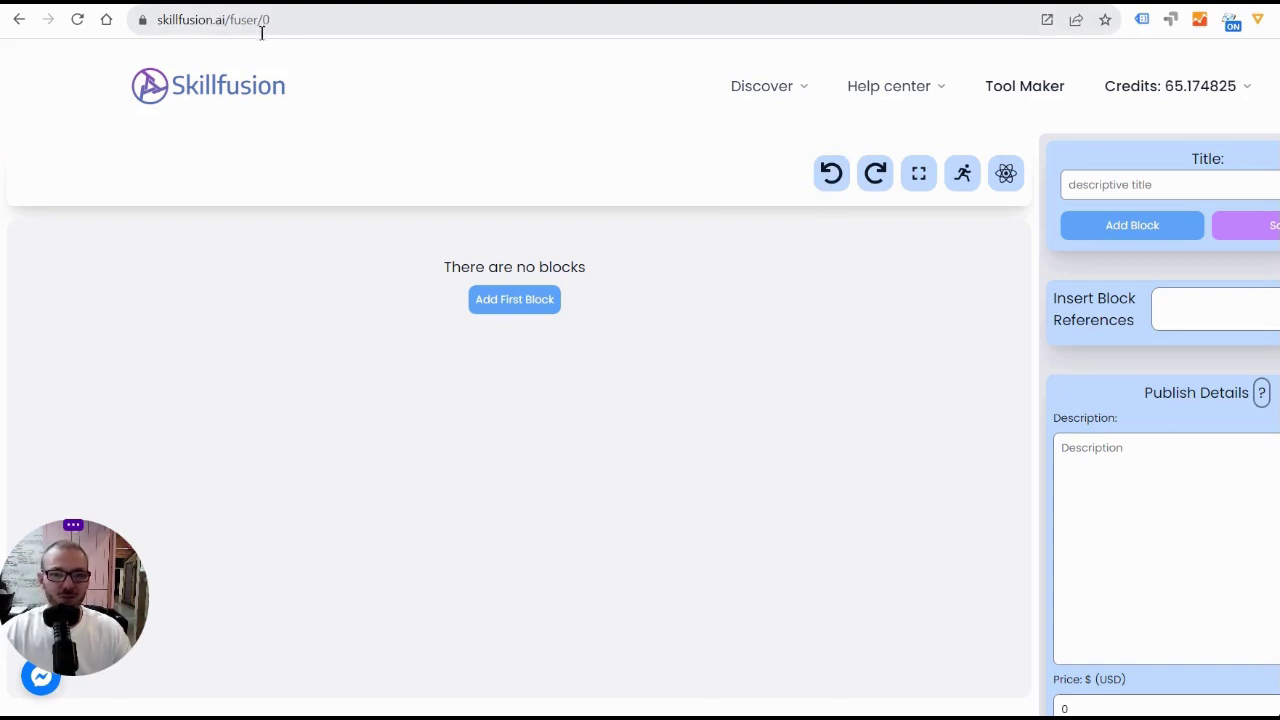
scroll(1250, 320, down, 5)
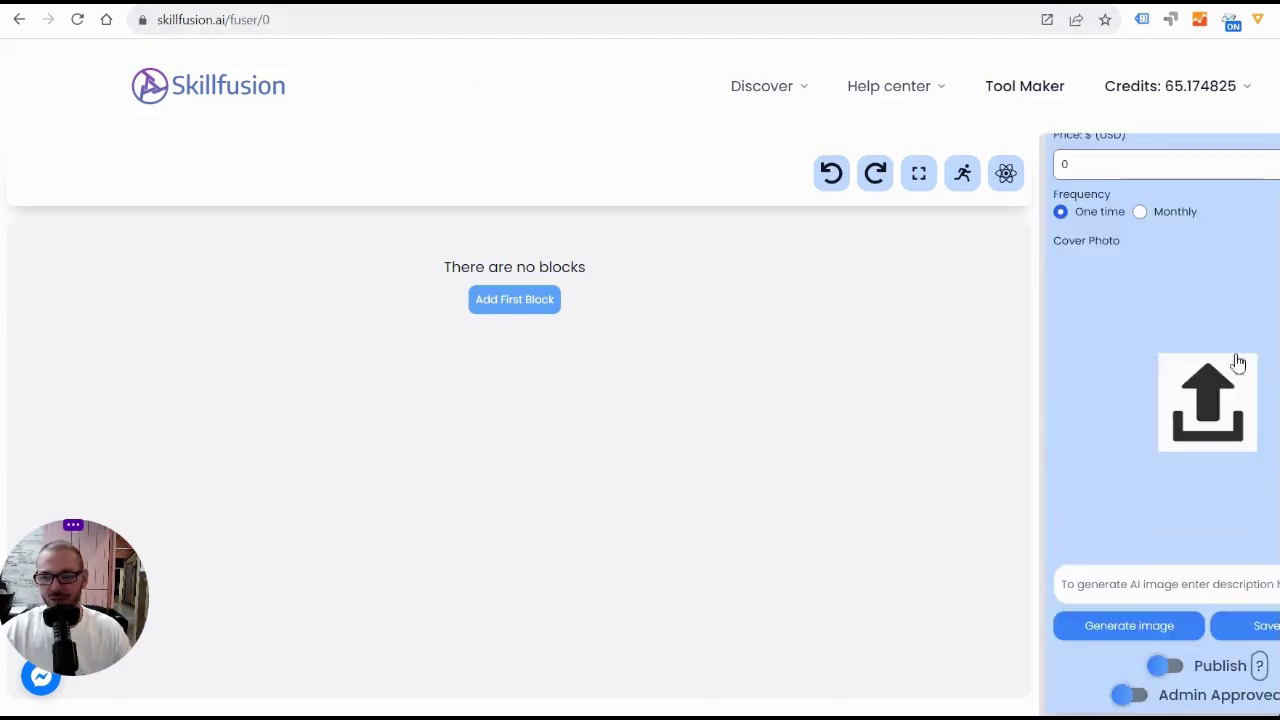
scroll(1160, 570, down, 2)
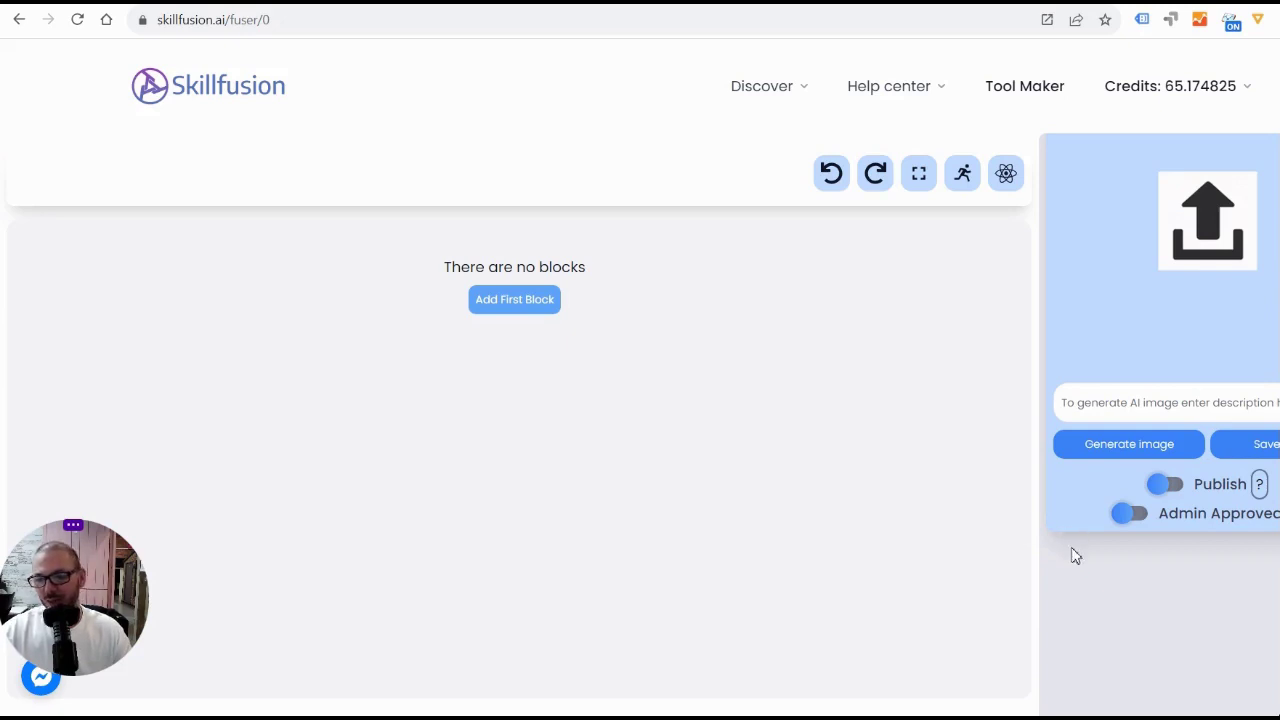
scroll(1075, 556, up, 6)
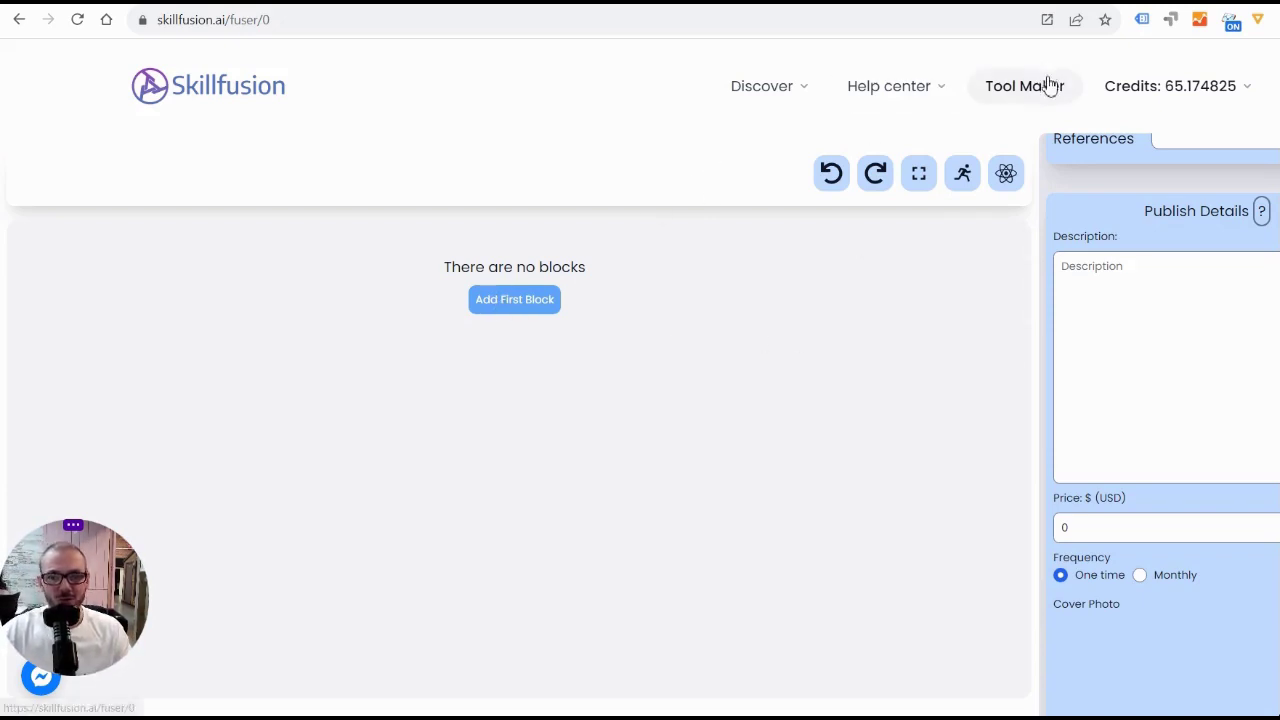
Step: Add a User Question block asking 'What would you like you poem to be about'
click(513, 306)
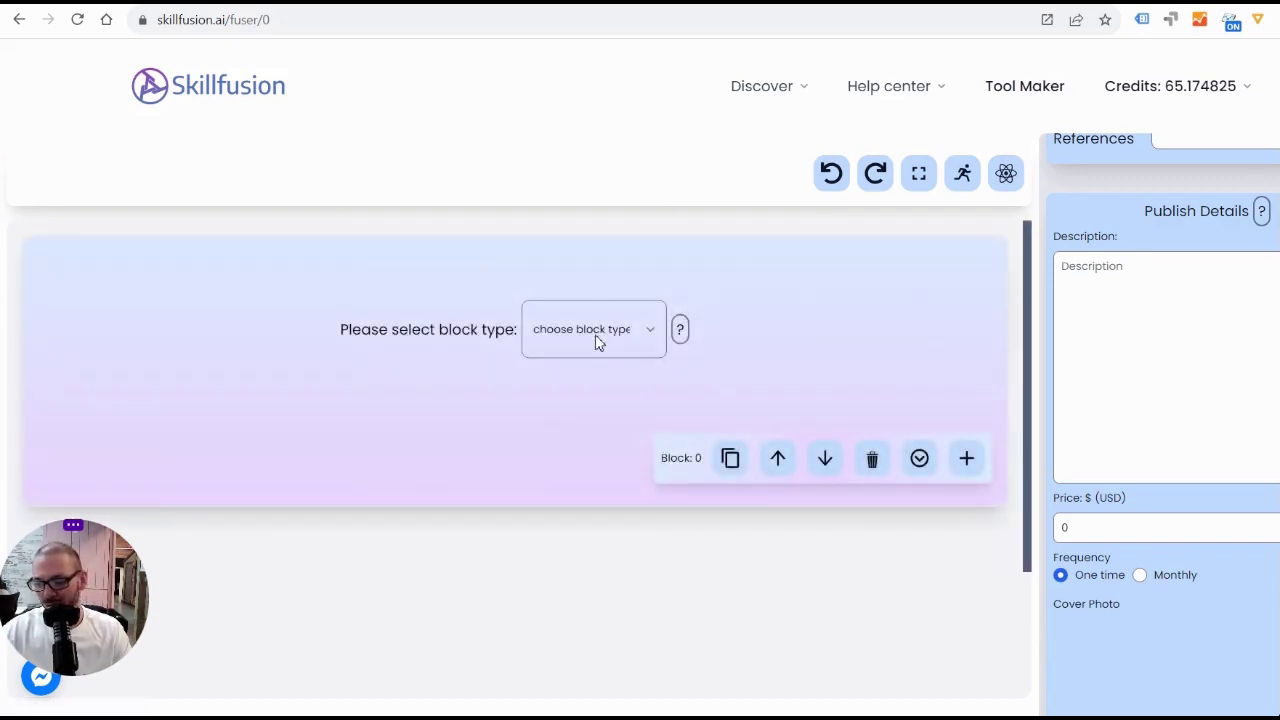
click(597, 342)
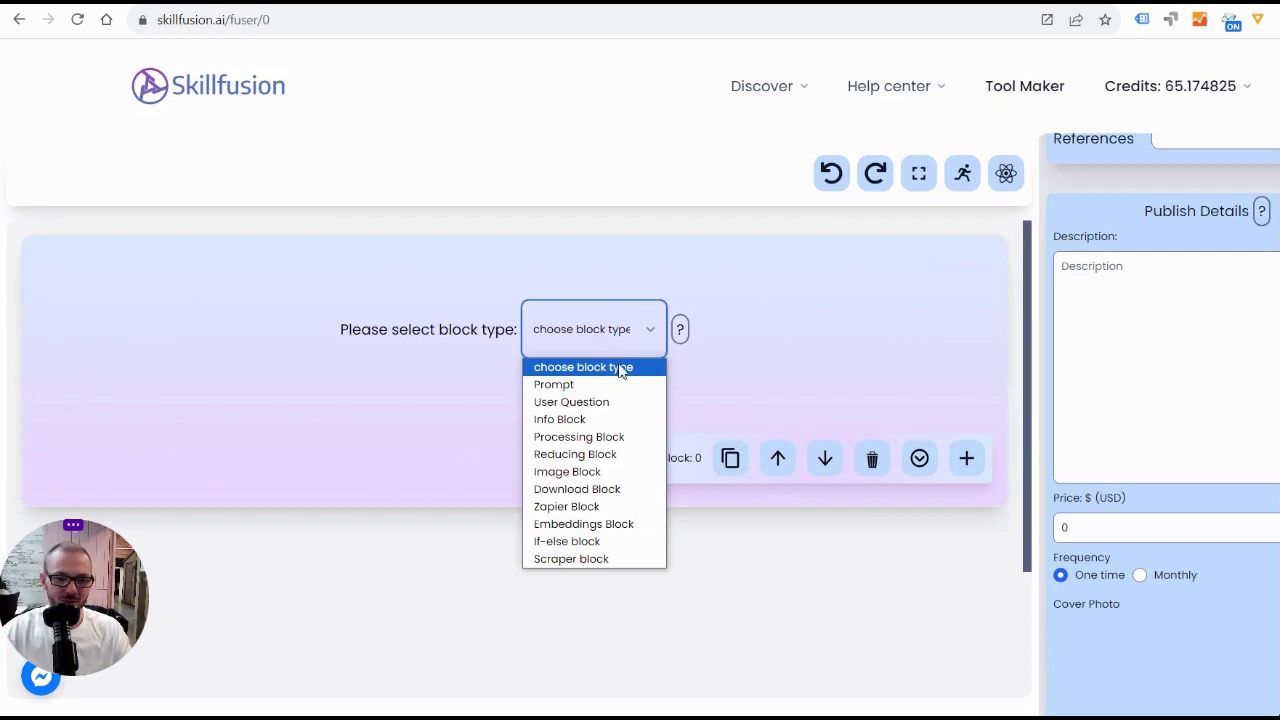
click(595, 401)
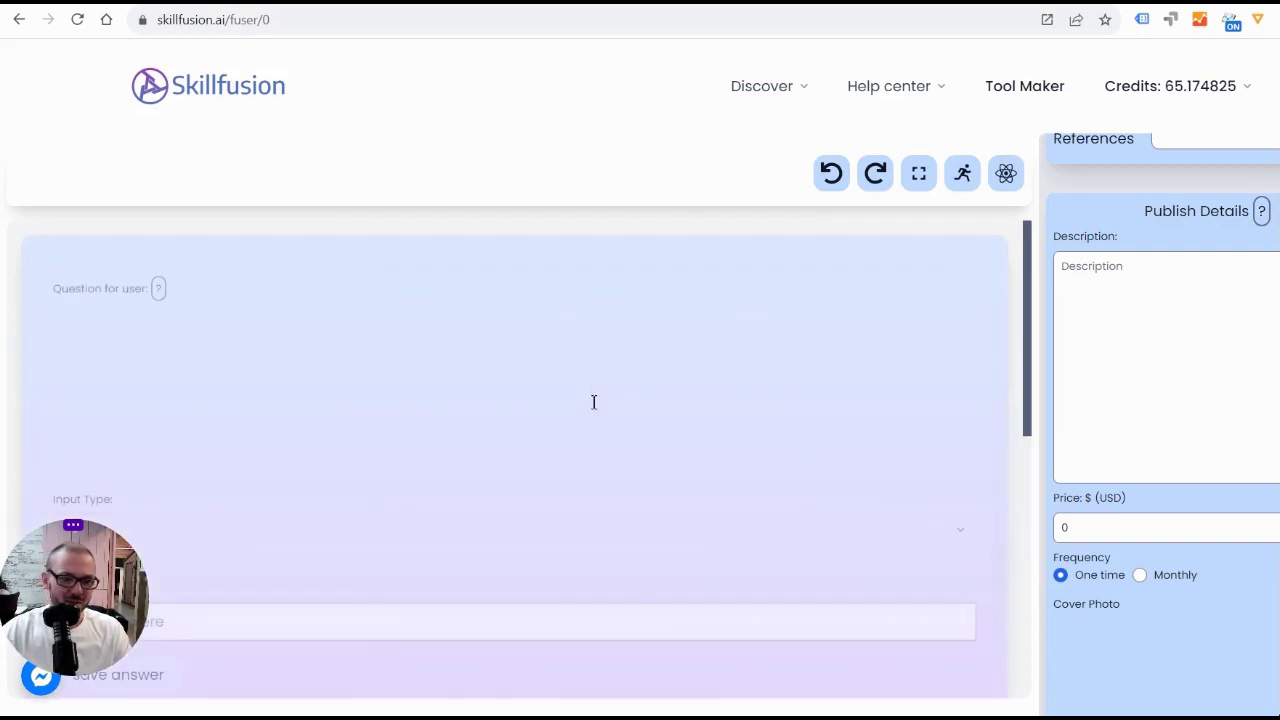
click(374, 380)
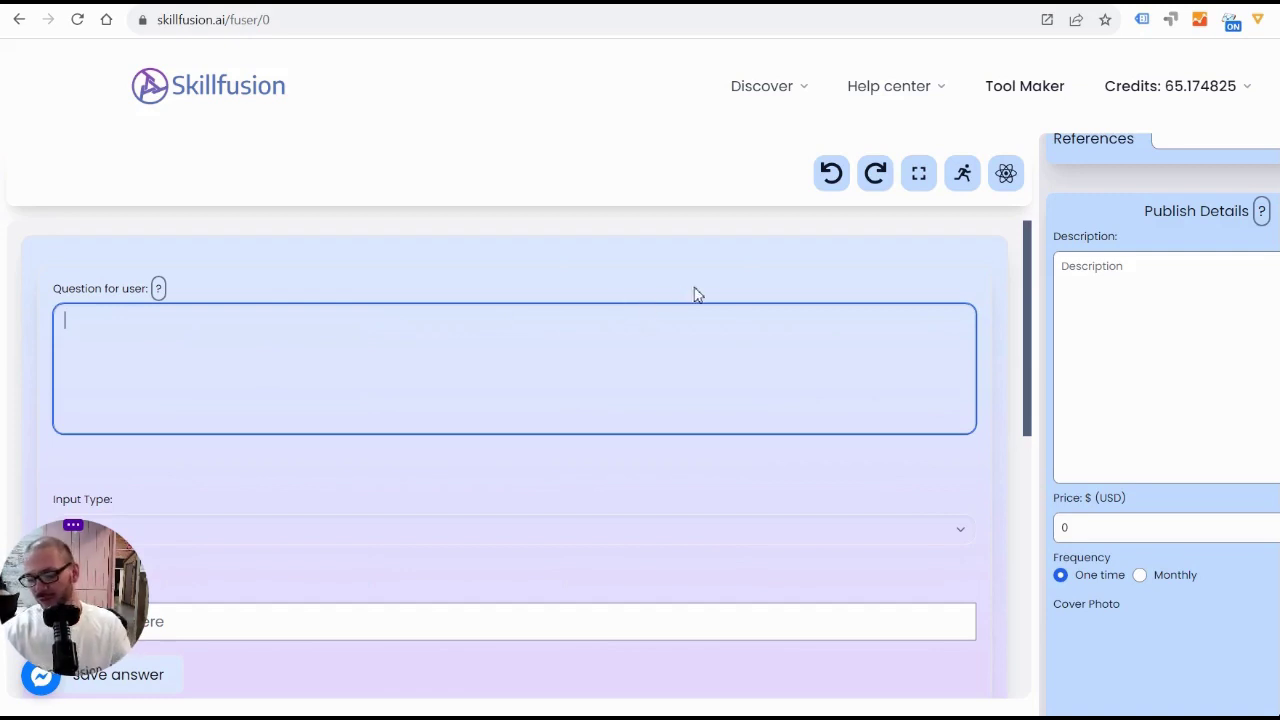
text(W)
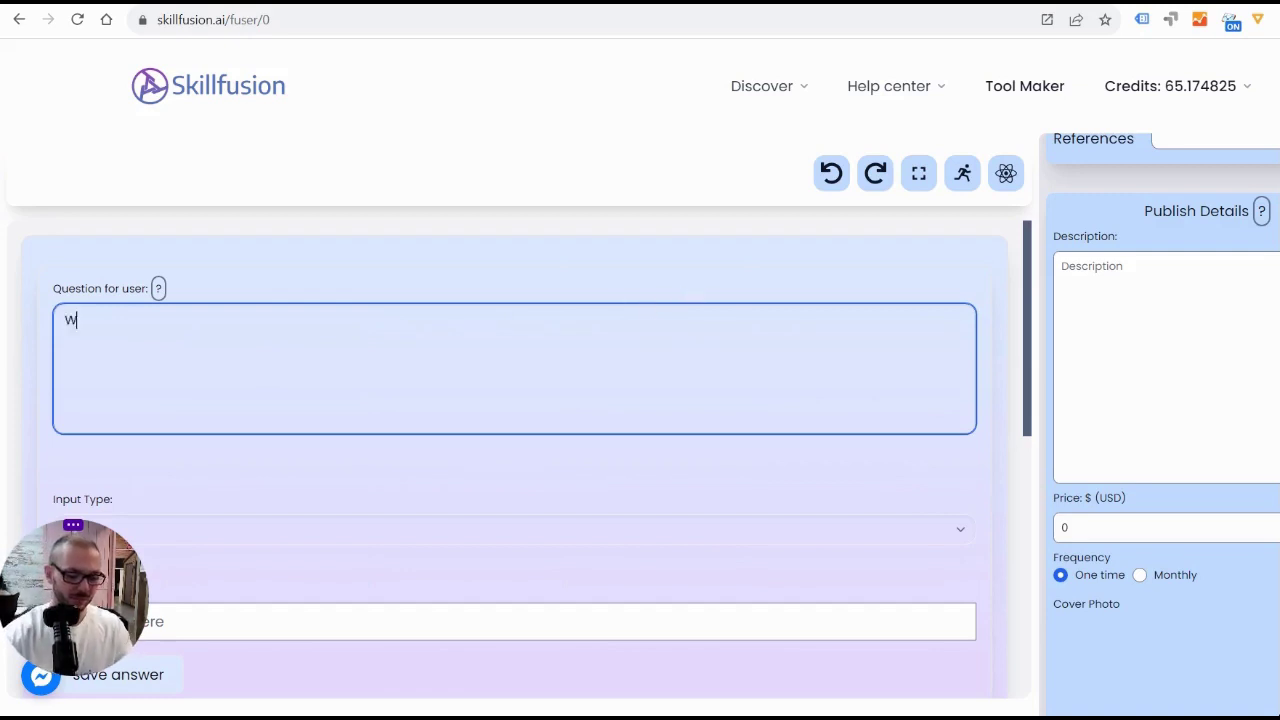
text(hat would you like you )
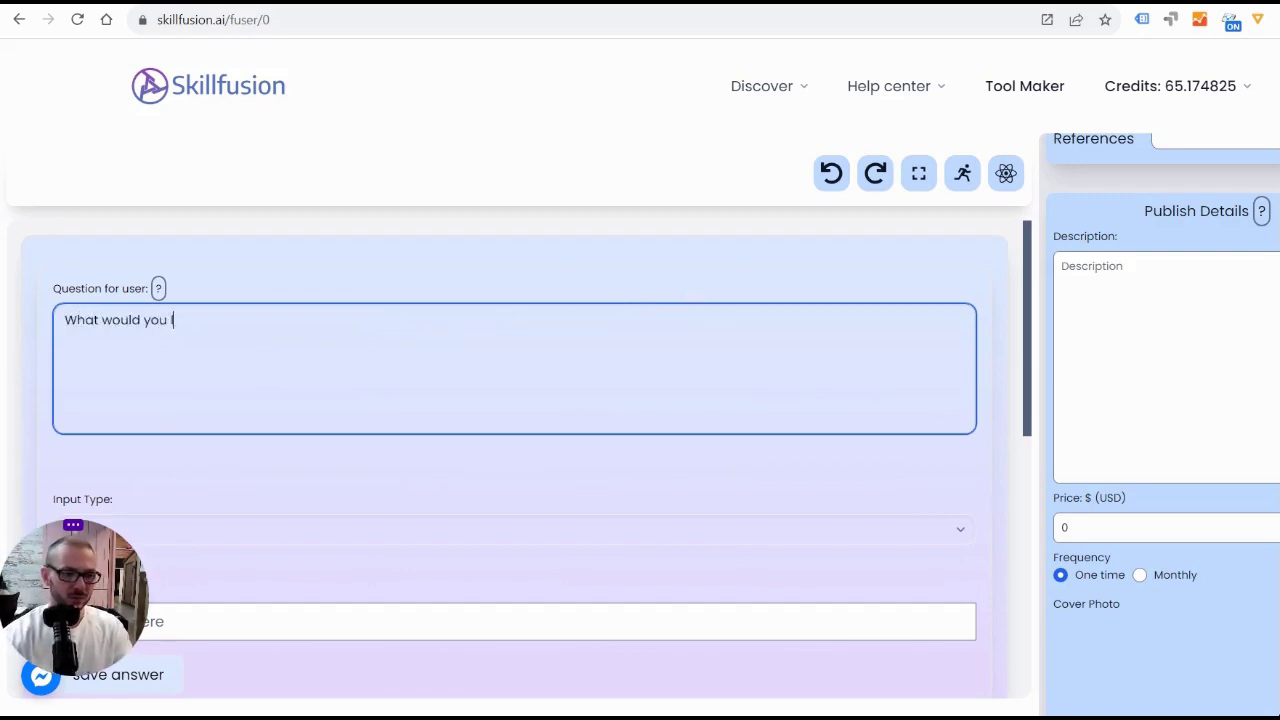
text( po)
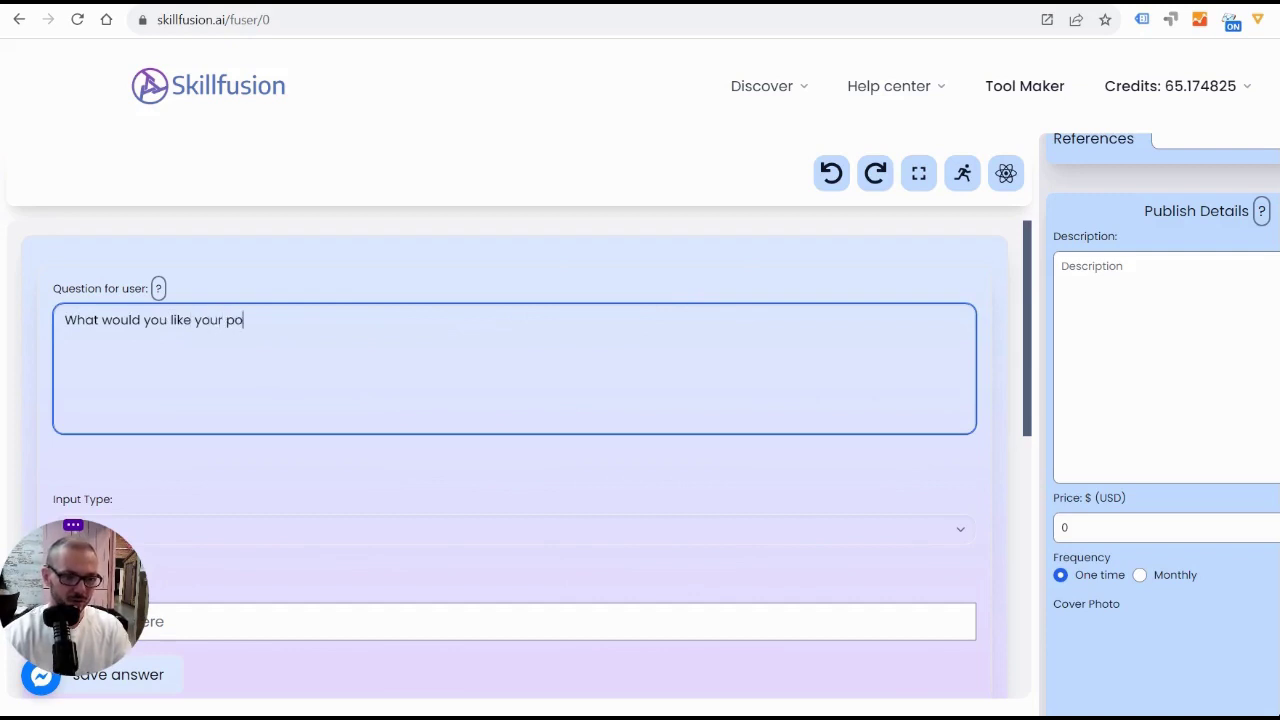
text(em to be abou)
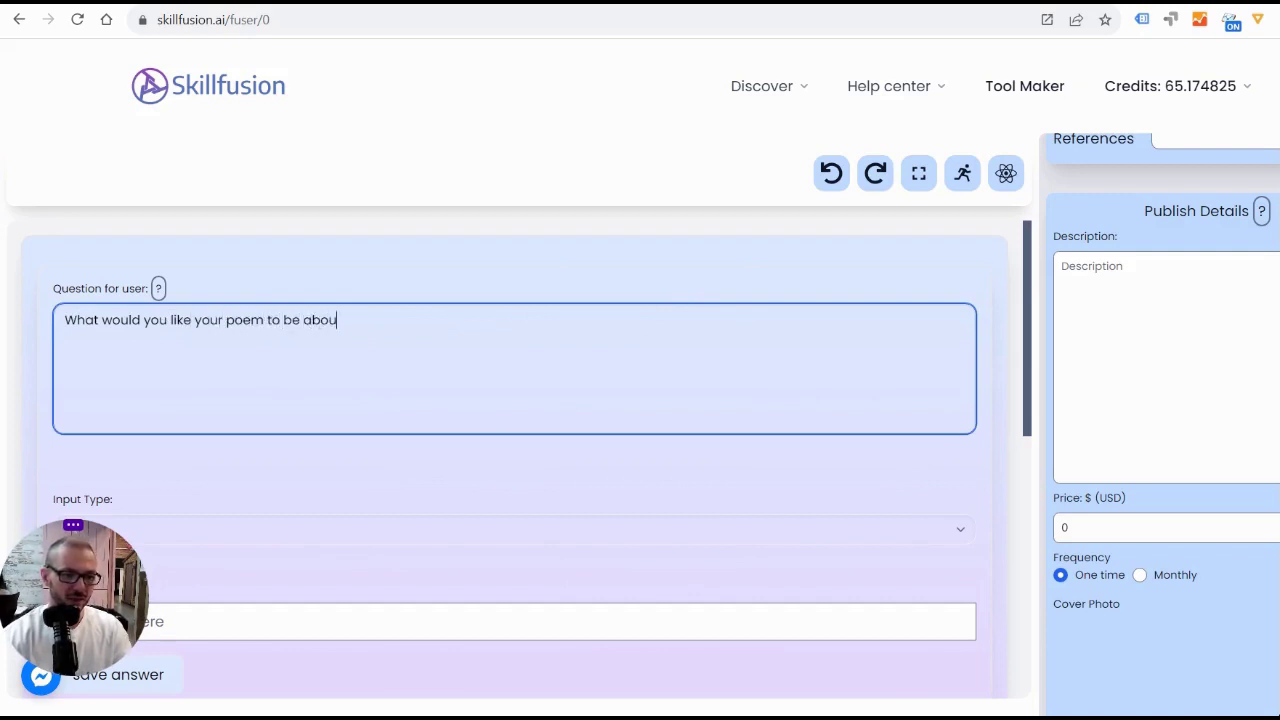
text(t)
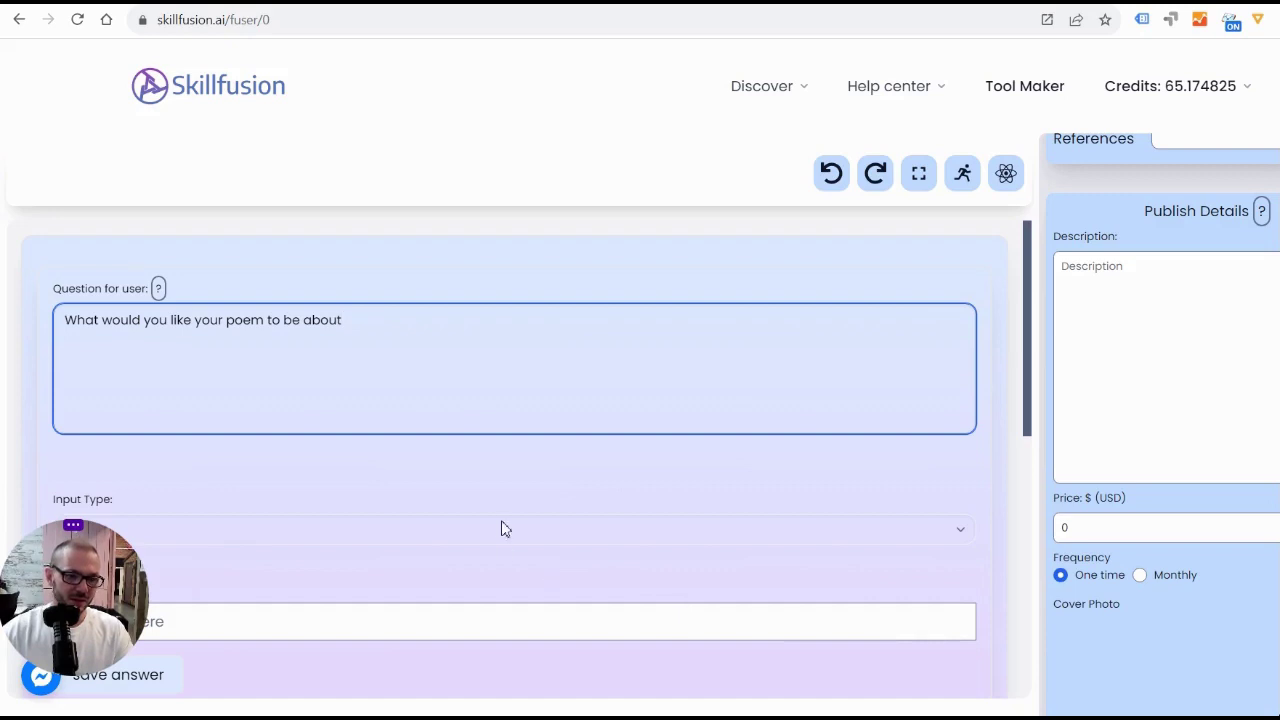
scroll(505, 529, down, 5)
scroll(251, 366, up, 2)
Step: Enter pizza as the question's test answer and save it
click(221, 349)
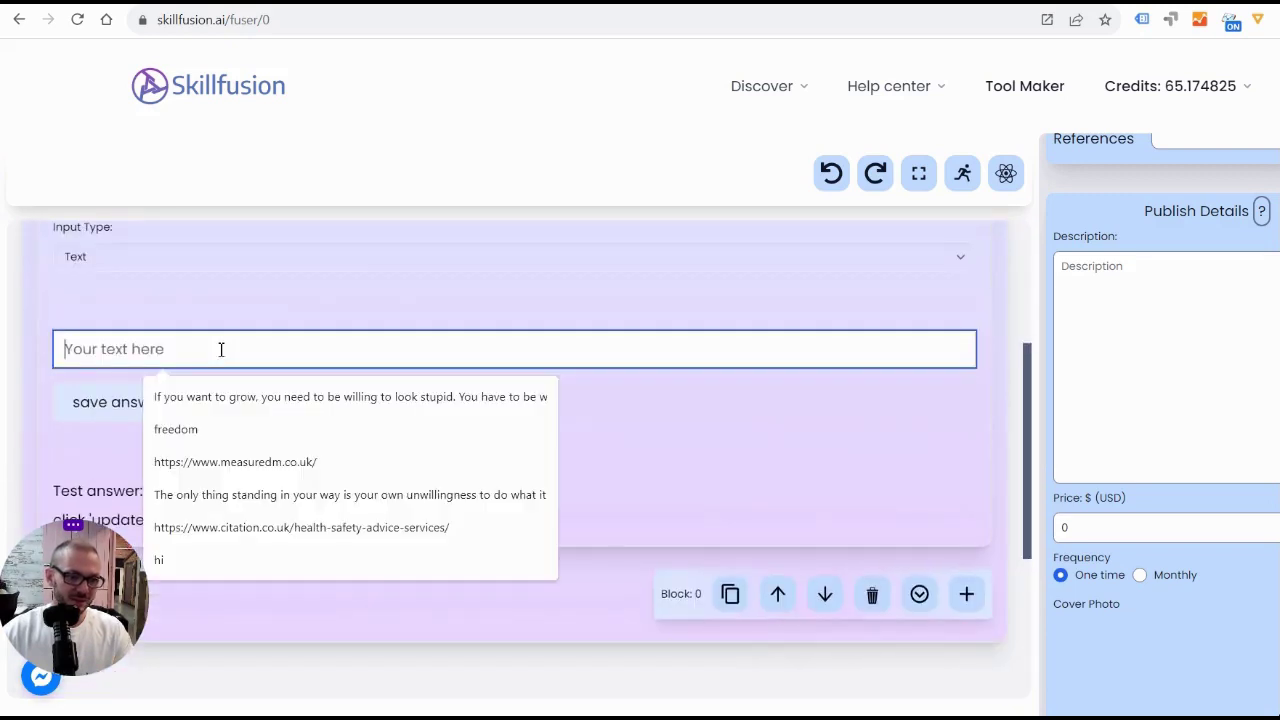
text(ch)
key(BackSpace)
key(BackSpace)
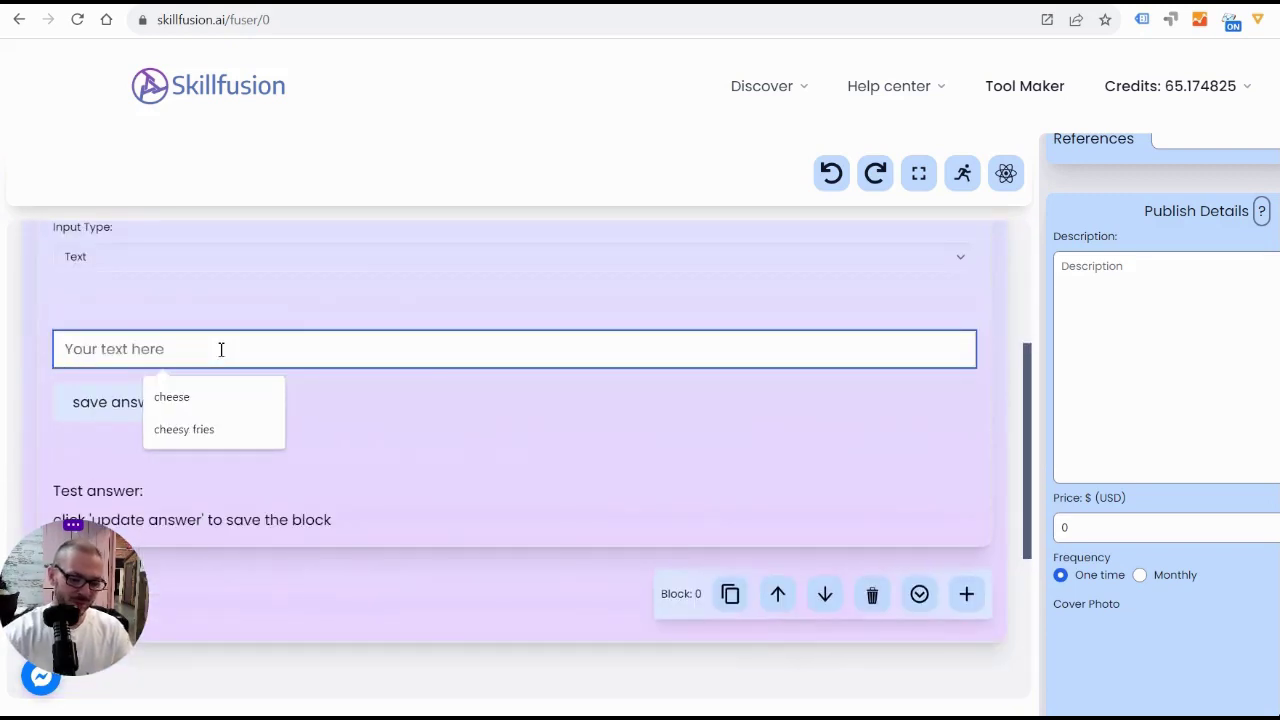
text(pizza)
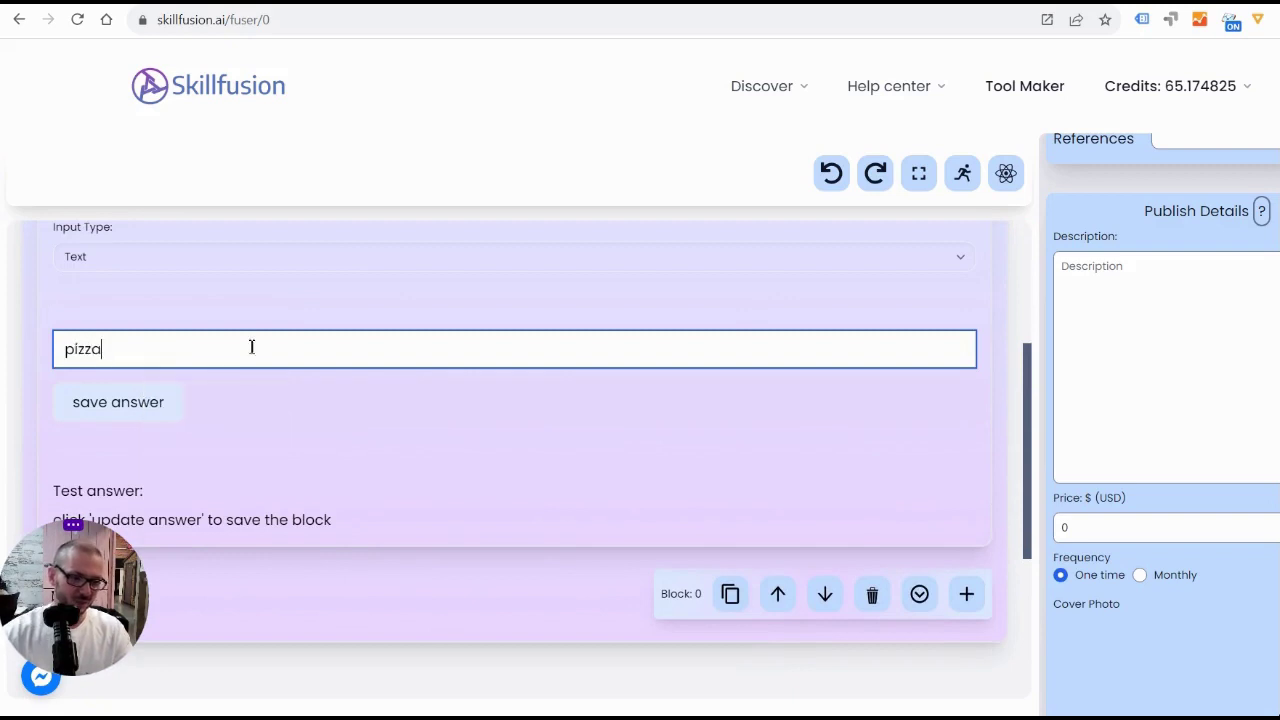
click(157, 401)
scroll(531, 408, down, 2)
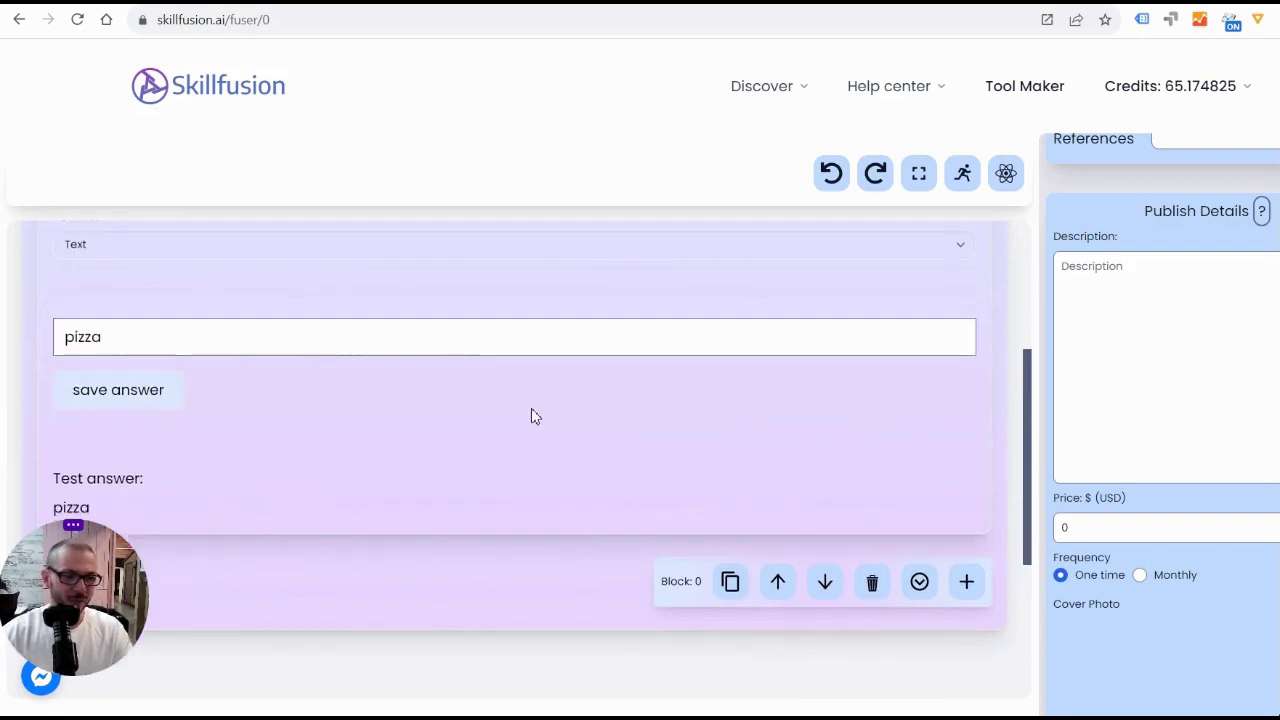
scroll(517, 391, up, 1)
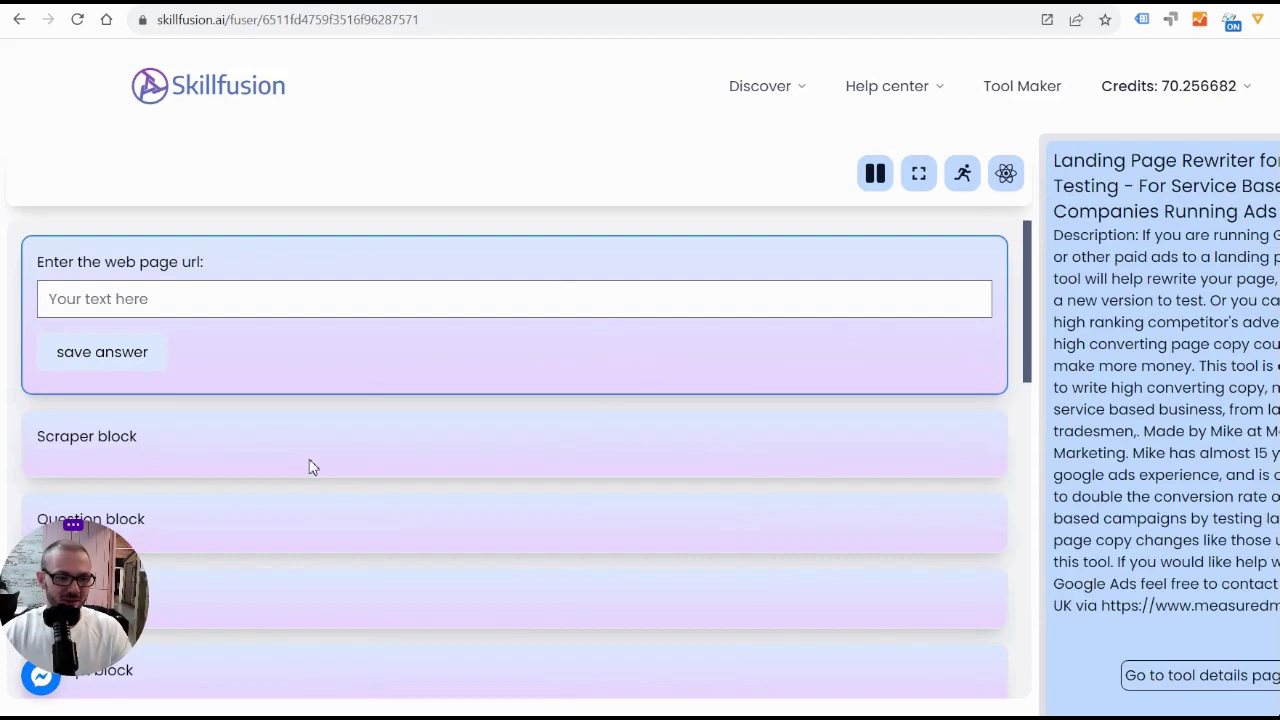
Step: Run the new poem tool so it shows the 'What would you like your poem to be about' question
scroll(308, 466, down, 1)
scroll(308, 466, up, 1)
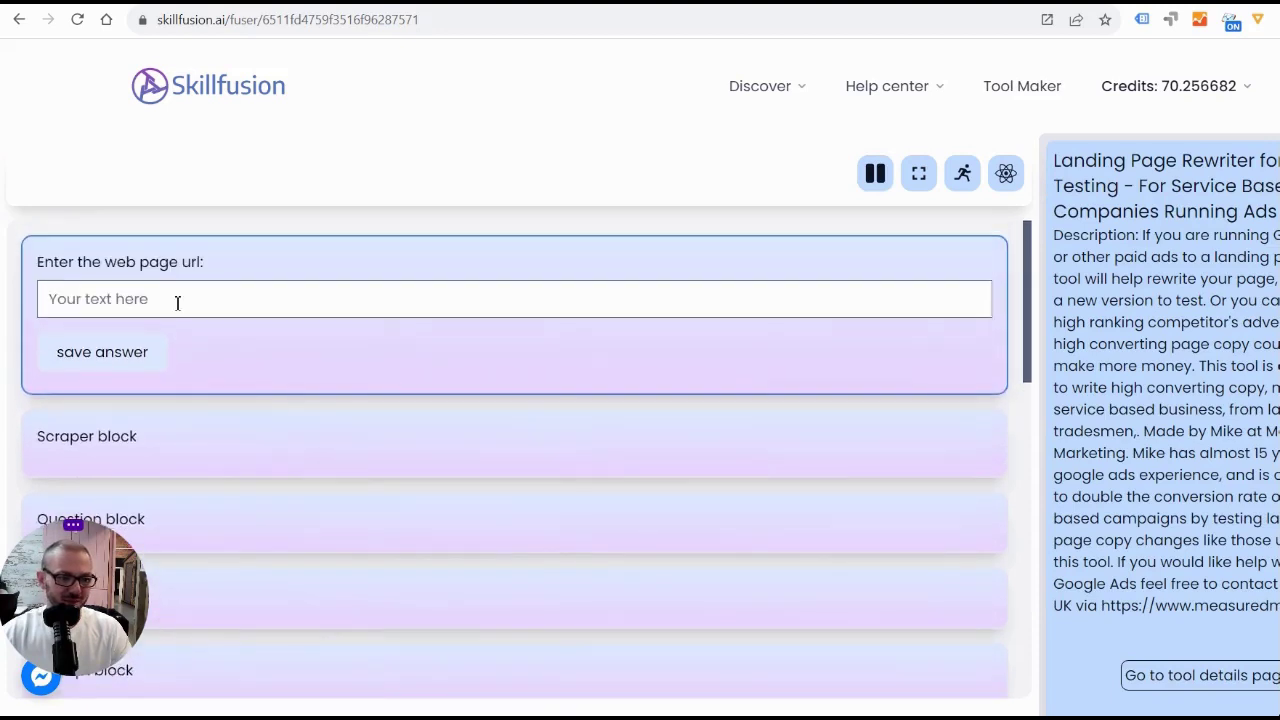
scroll(237, 491, down, 9)
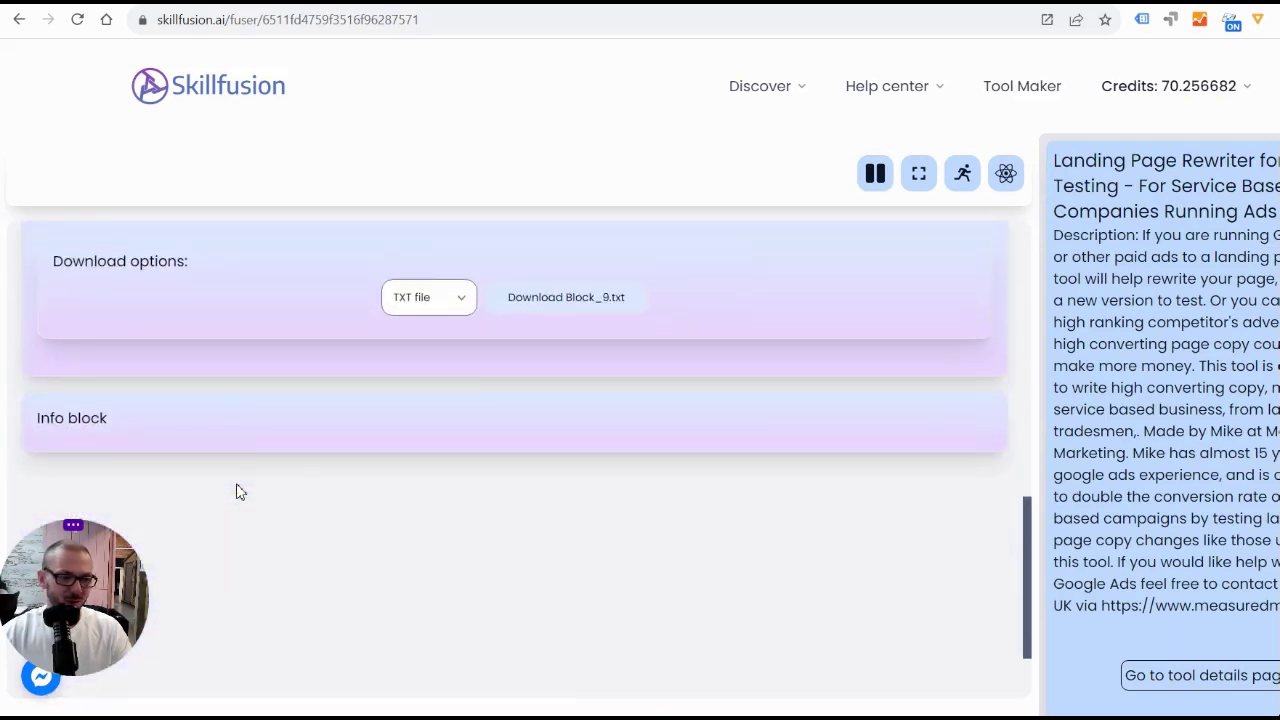
scroll(380, 440, up, 10)
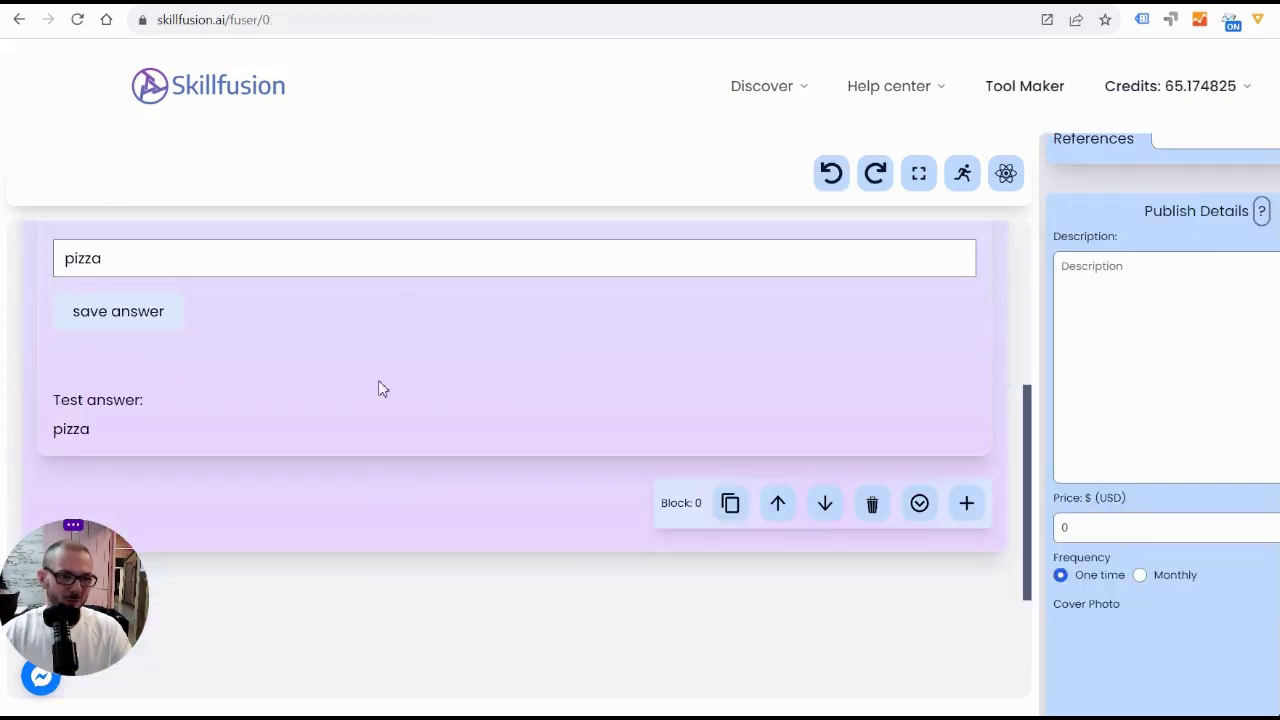
scroll(377, 386, up, 5)
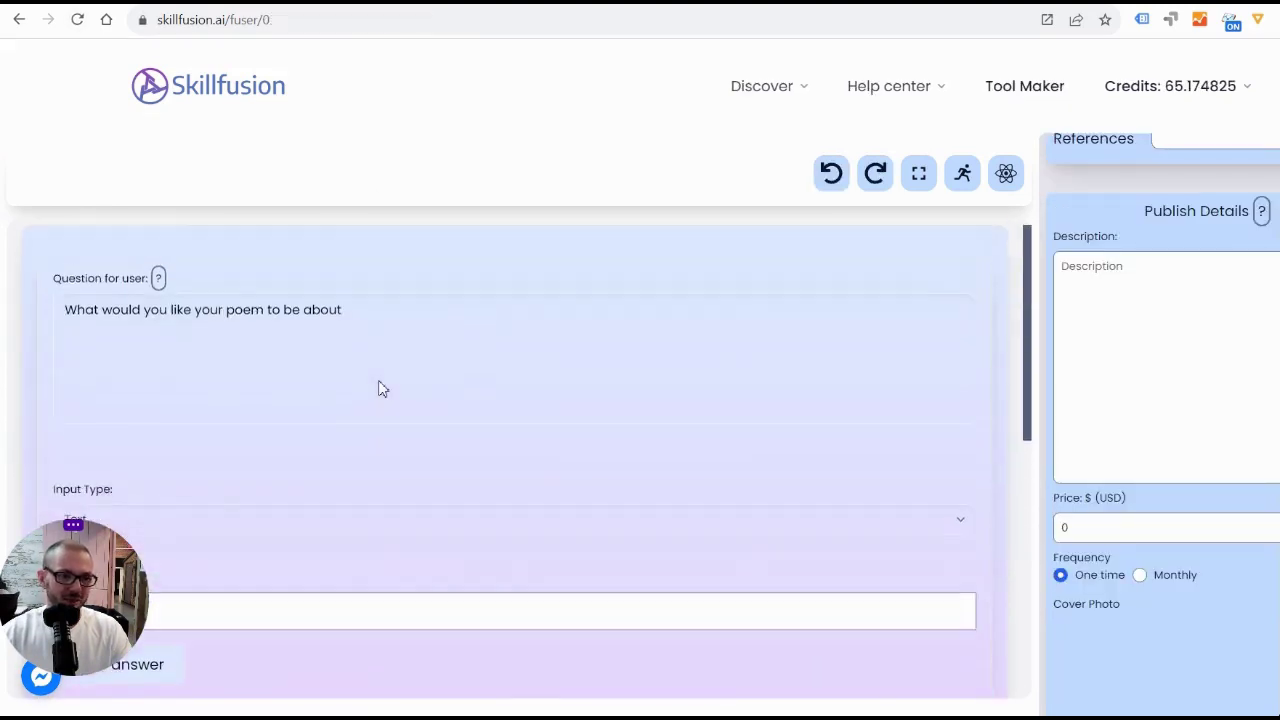
click(965, 174)
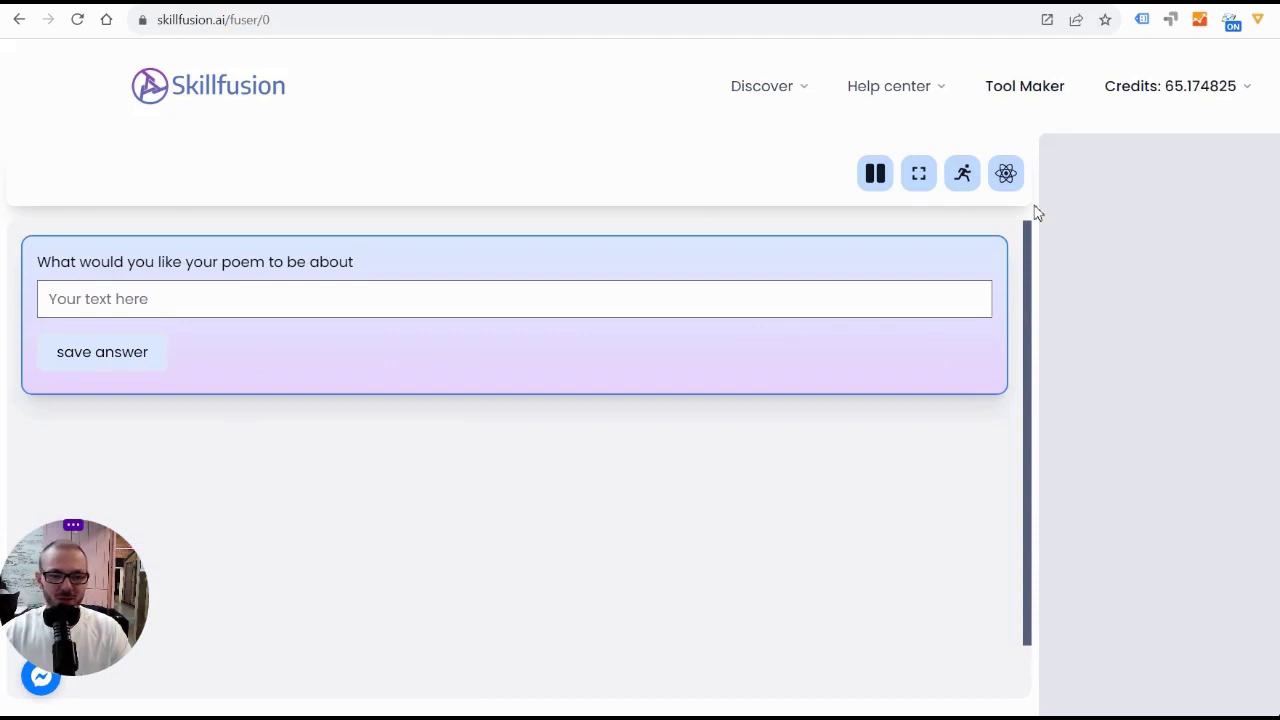
Step: Leave run mode, save pizza as the test answer, and add a second block below the question
click(962, 180)
scroll(214, 380, down, 3)
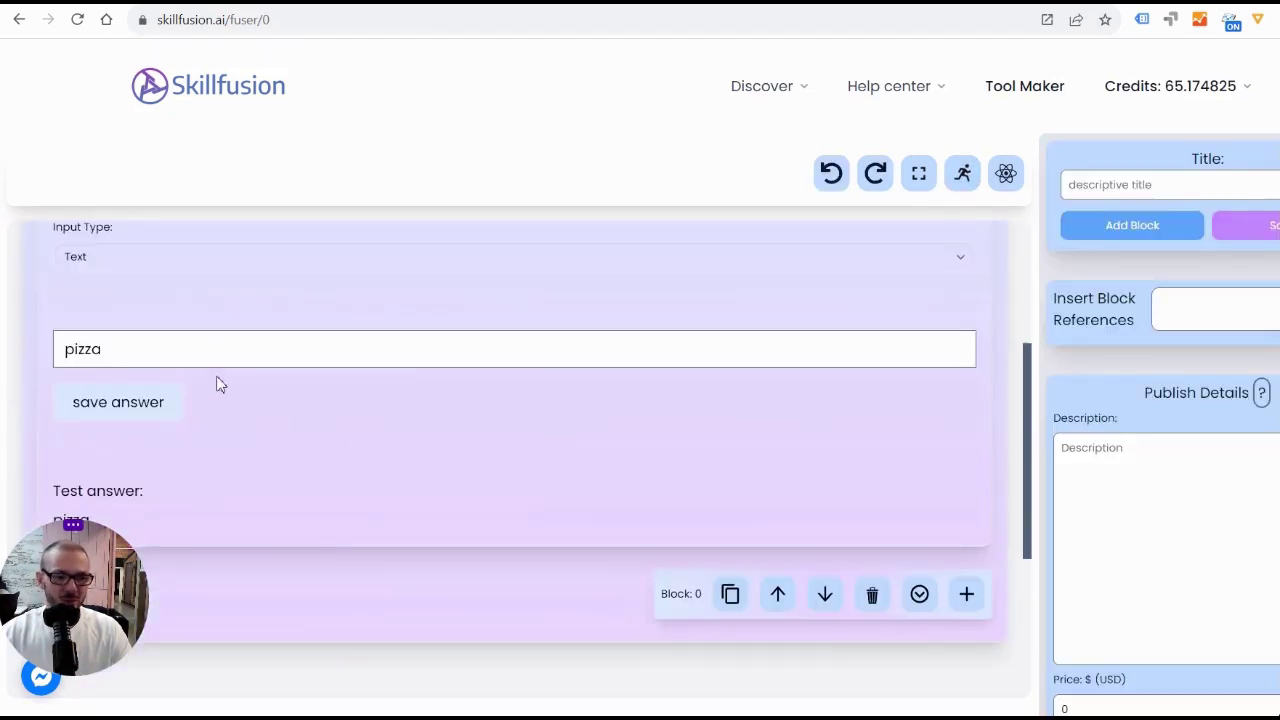
click(92, 426)
scroll(123, 490, down, 2)
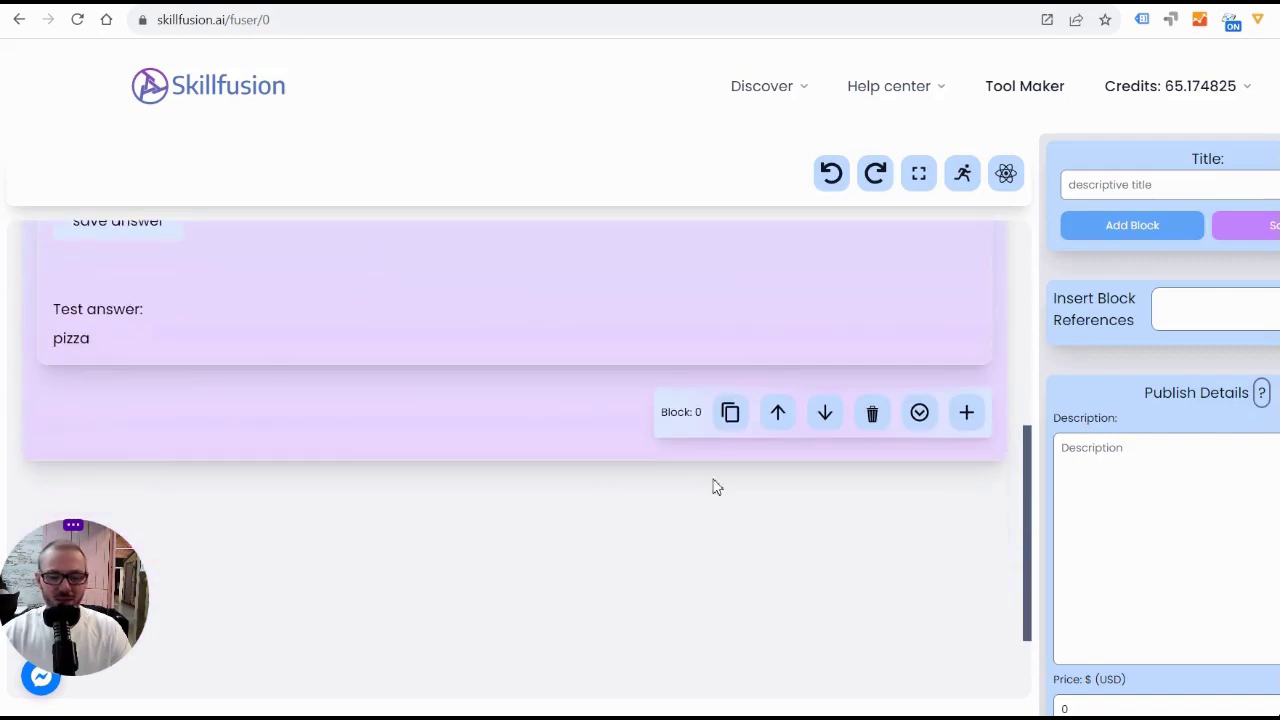
click(966, 412)
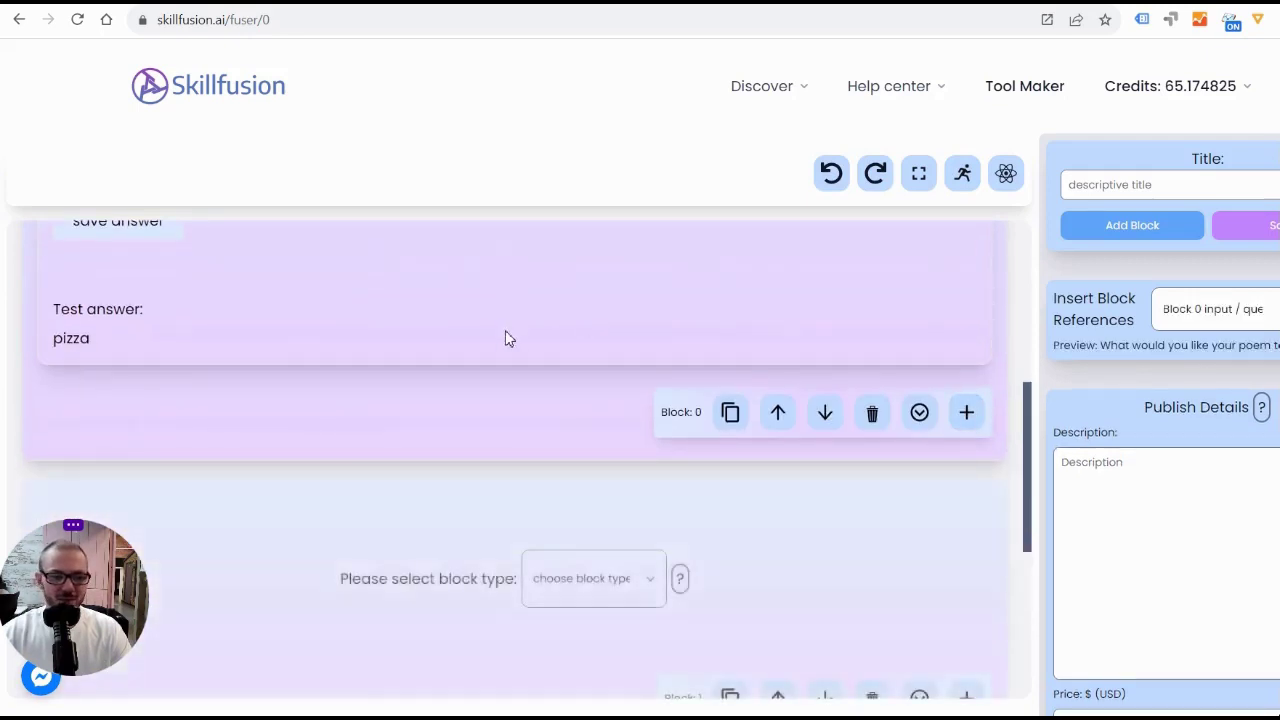
Step: Make the second block a Prompt block using the Turbo 3.5 GPT model
scroll(505, 337, down, 3)
click(576, 312)
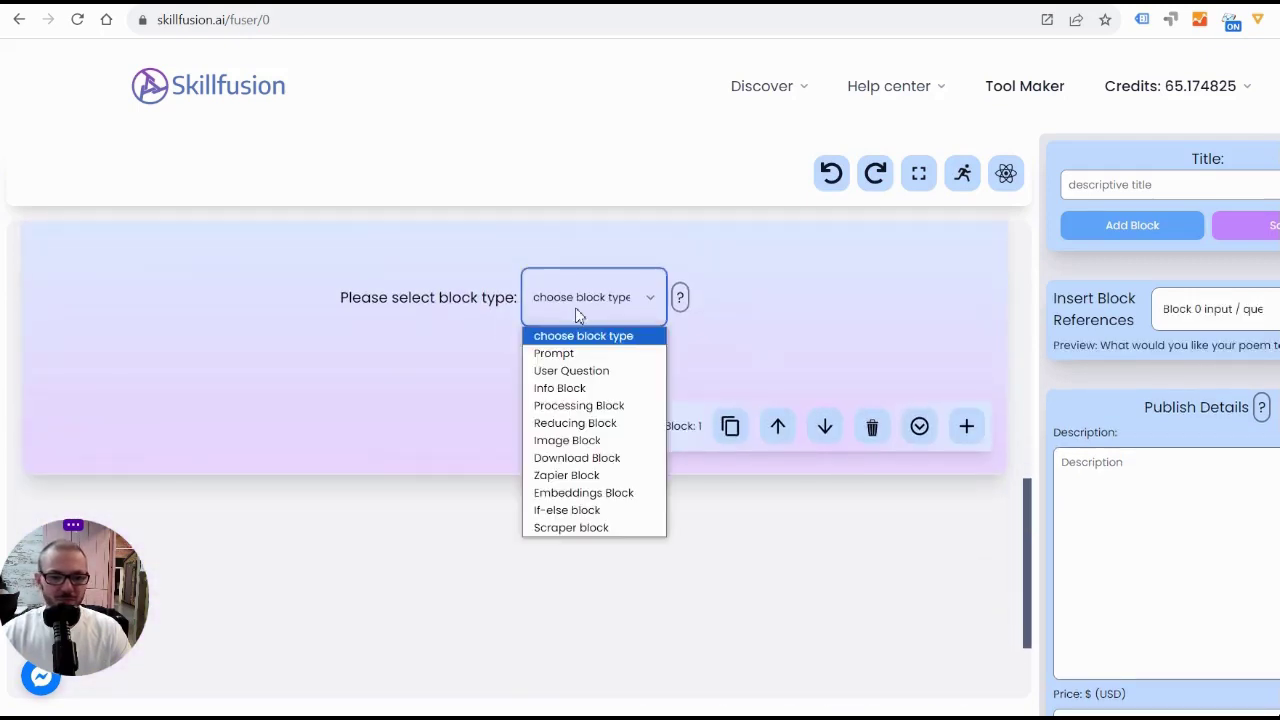
click(570, 354)
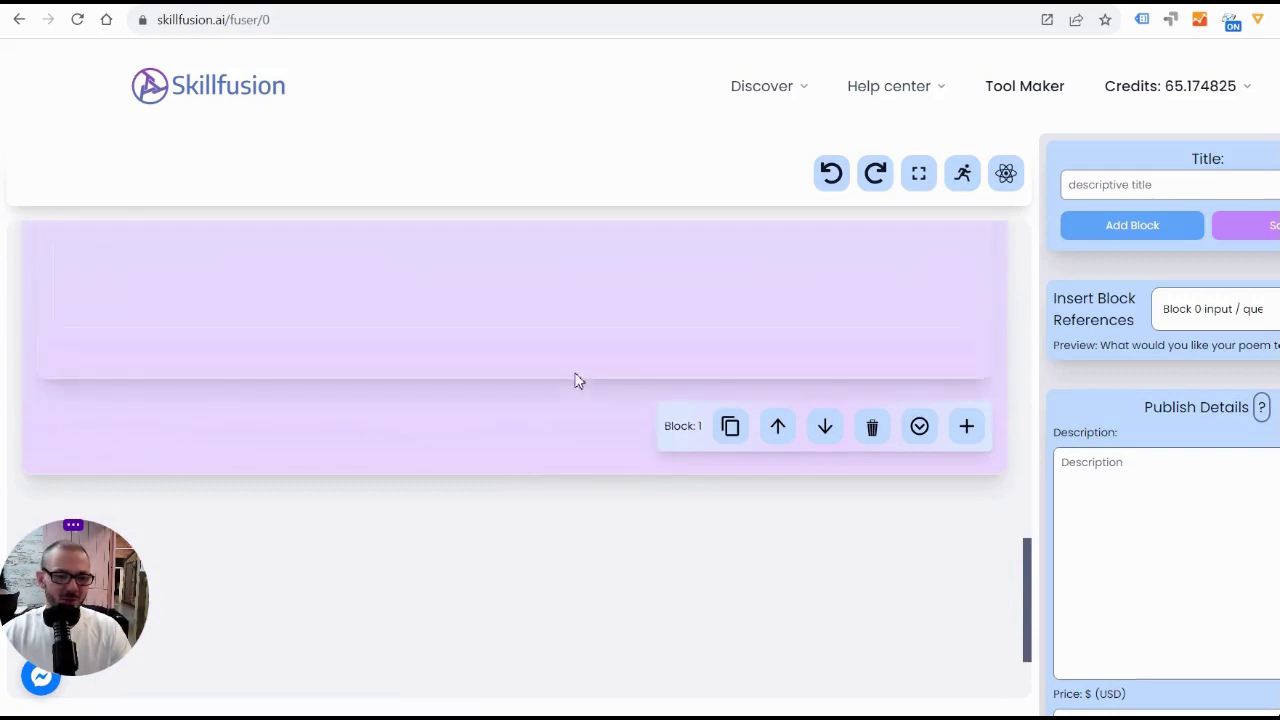
scroll(560, 340, up, 3)
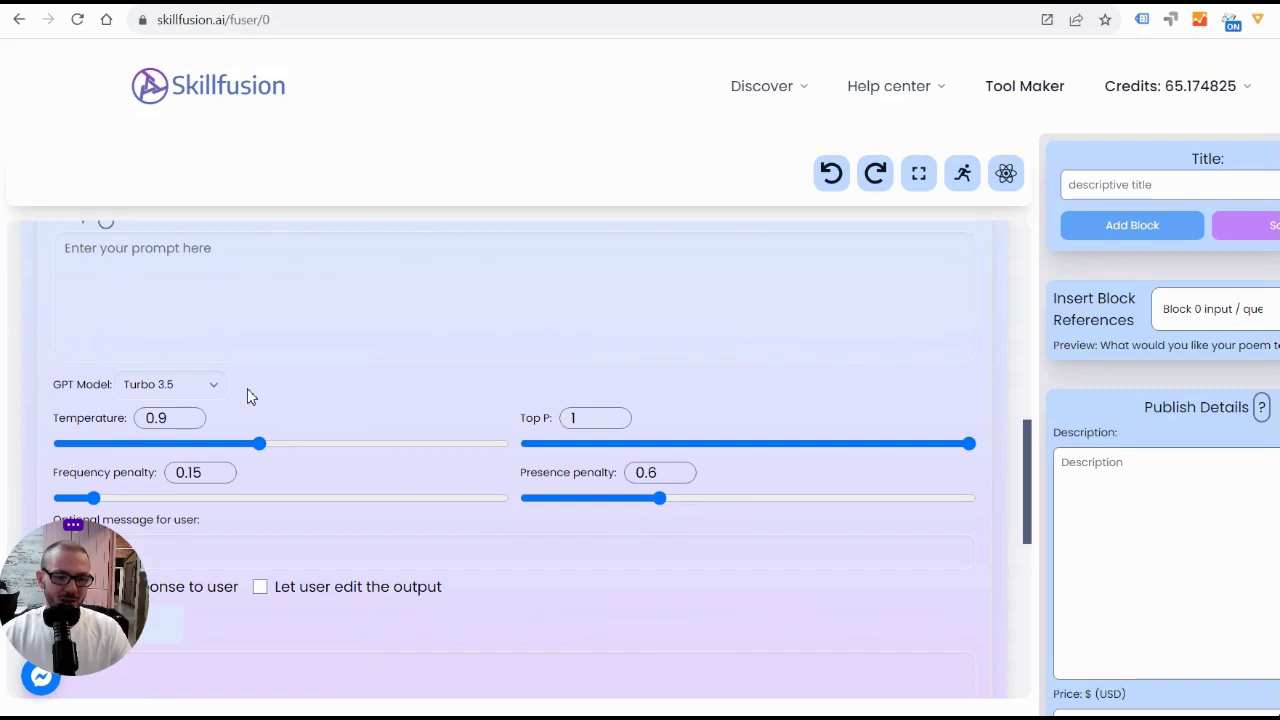
scroll(247, 388, up, 1)
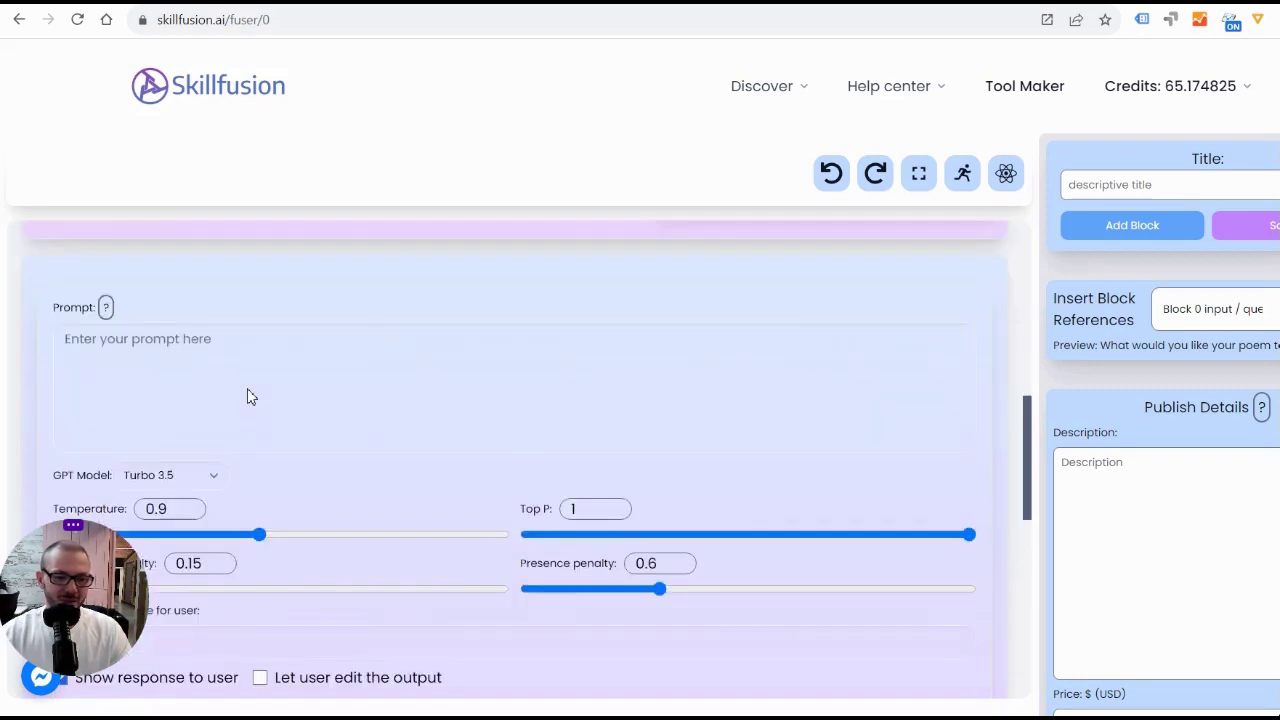
click(207, 478)
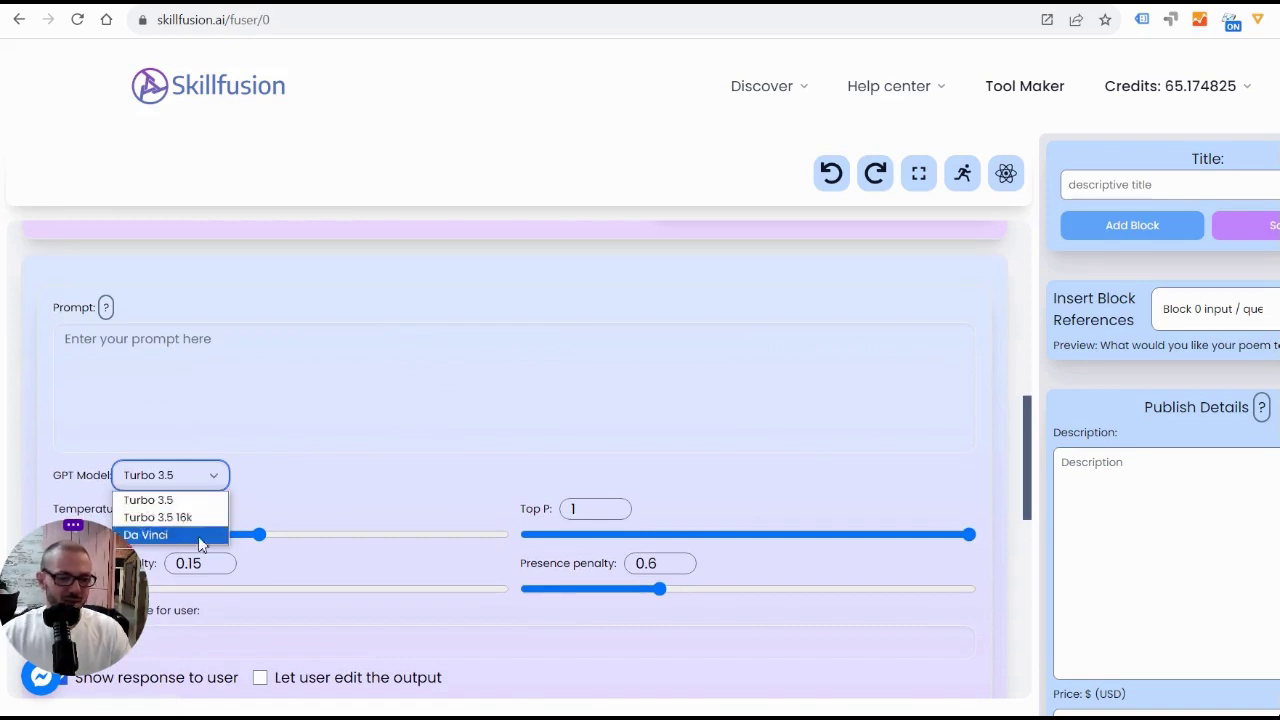
click(384, 474)
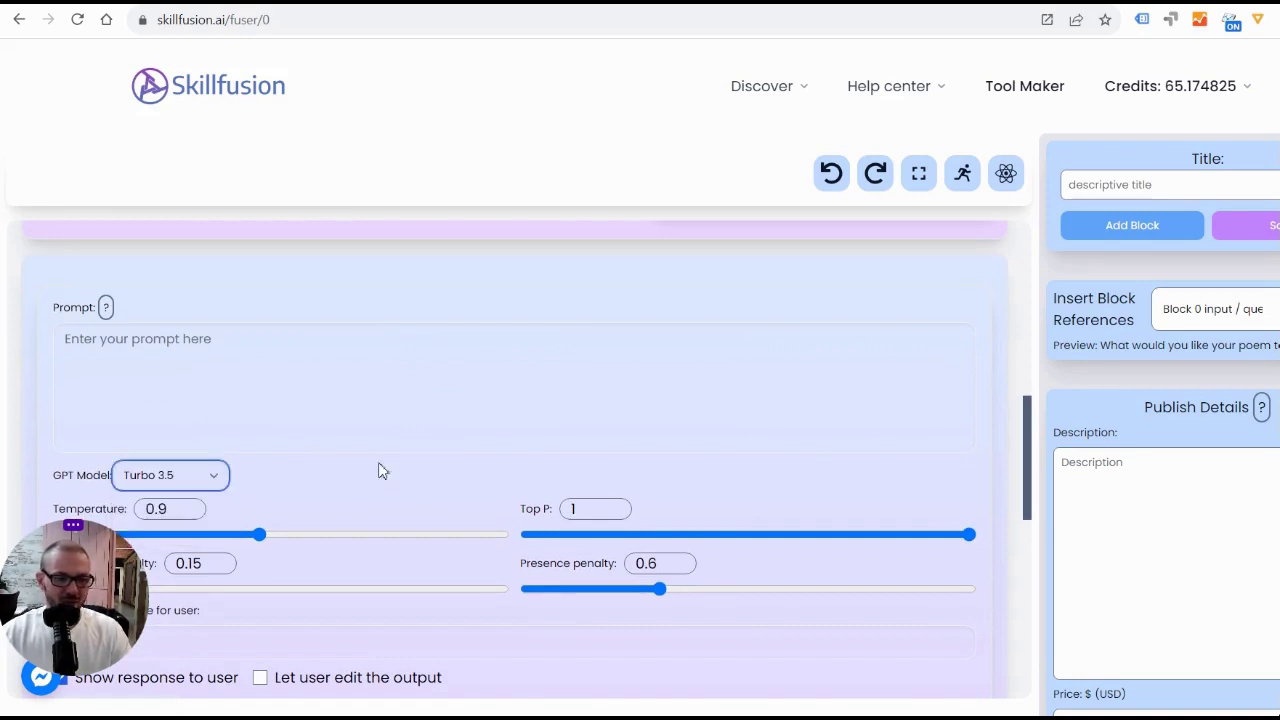
Step: Write the prompt 'Write a poem about' and insert the Block 0 answer reference <0:output>
click(163, 373)
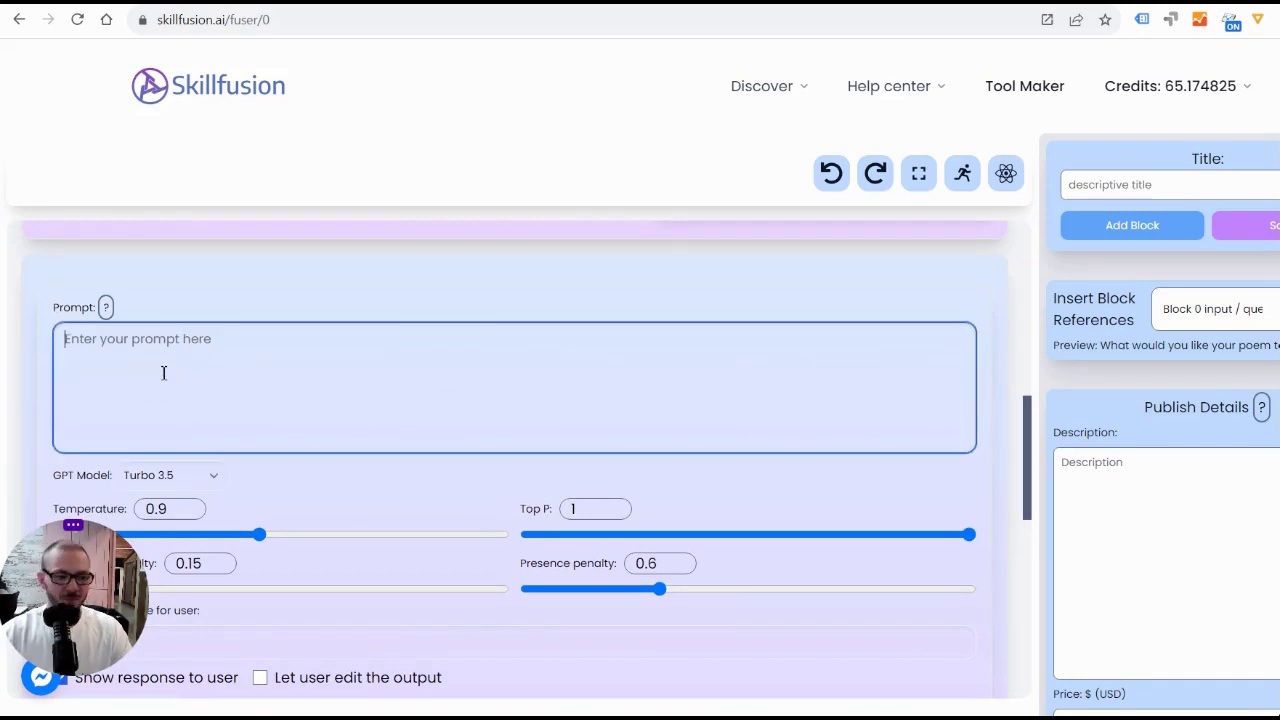
text(Write a po)
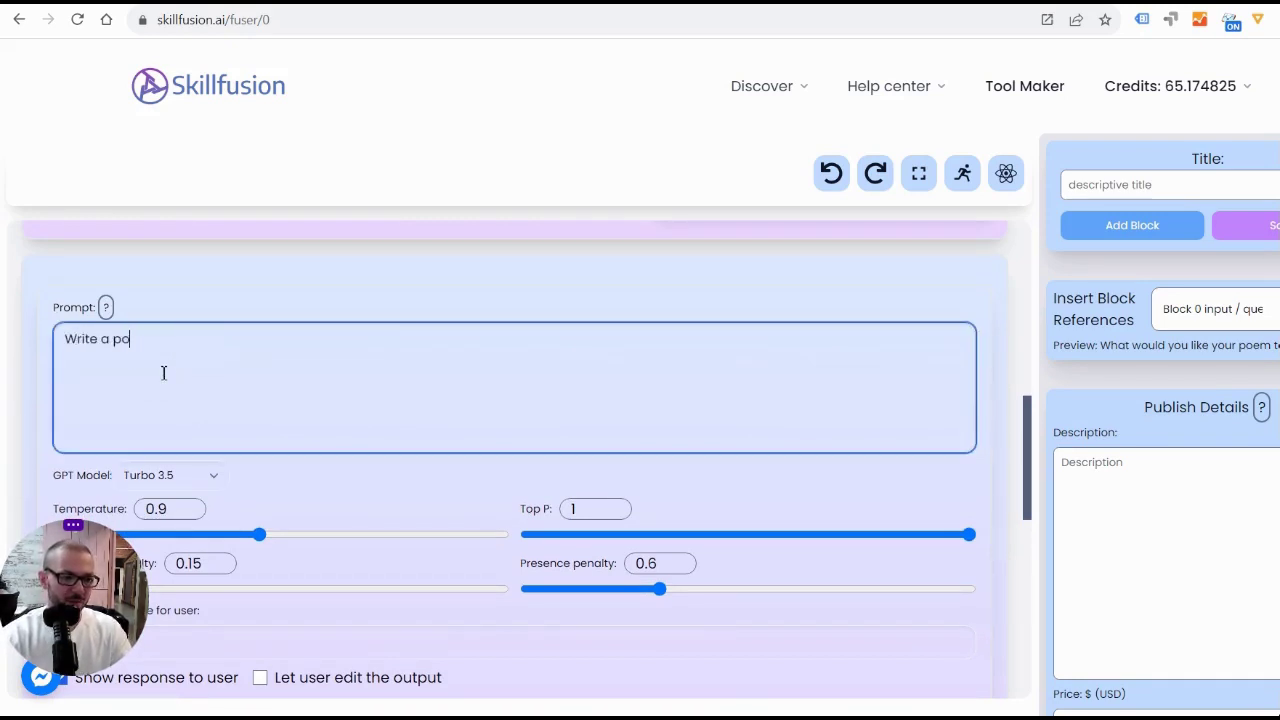
text(em about:)
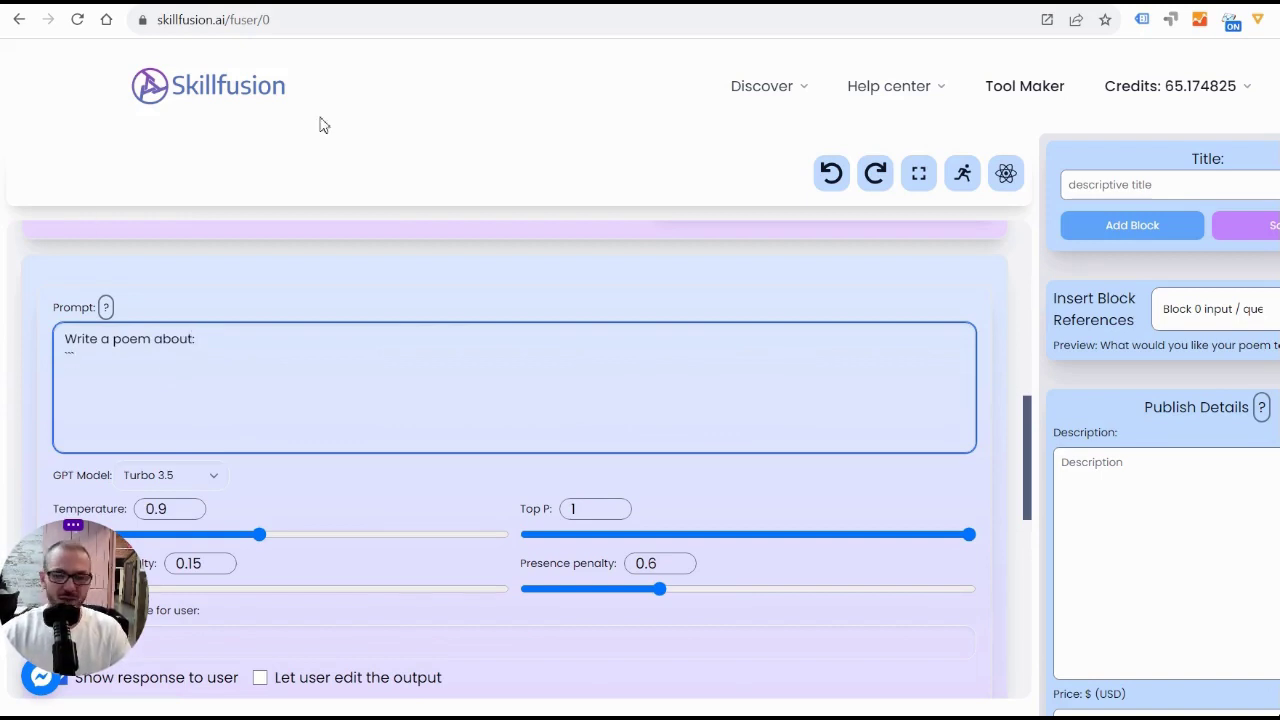
scroll(303, 264, up, 1)
scroll(509, 371, up, 2)
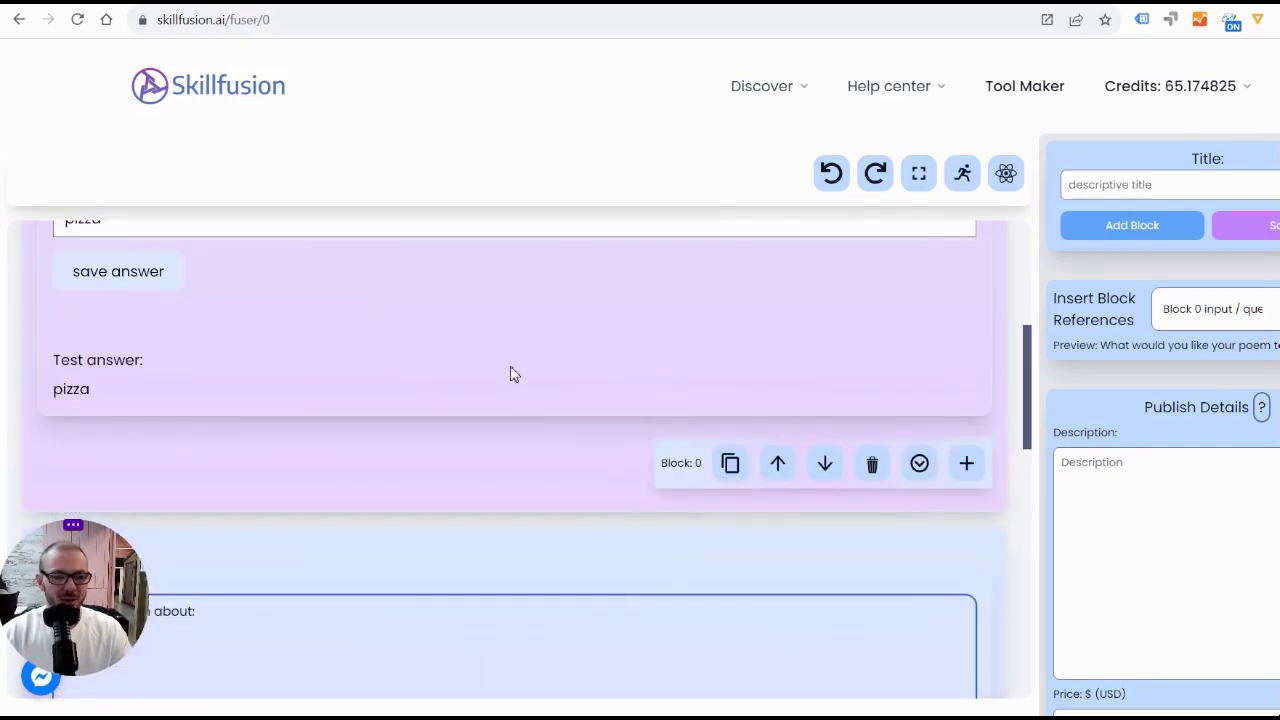
scroll(635, 453, up, 2)
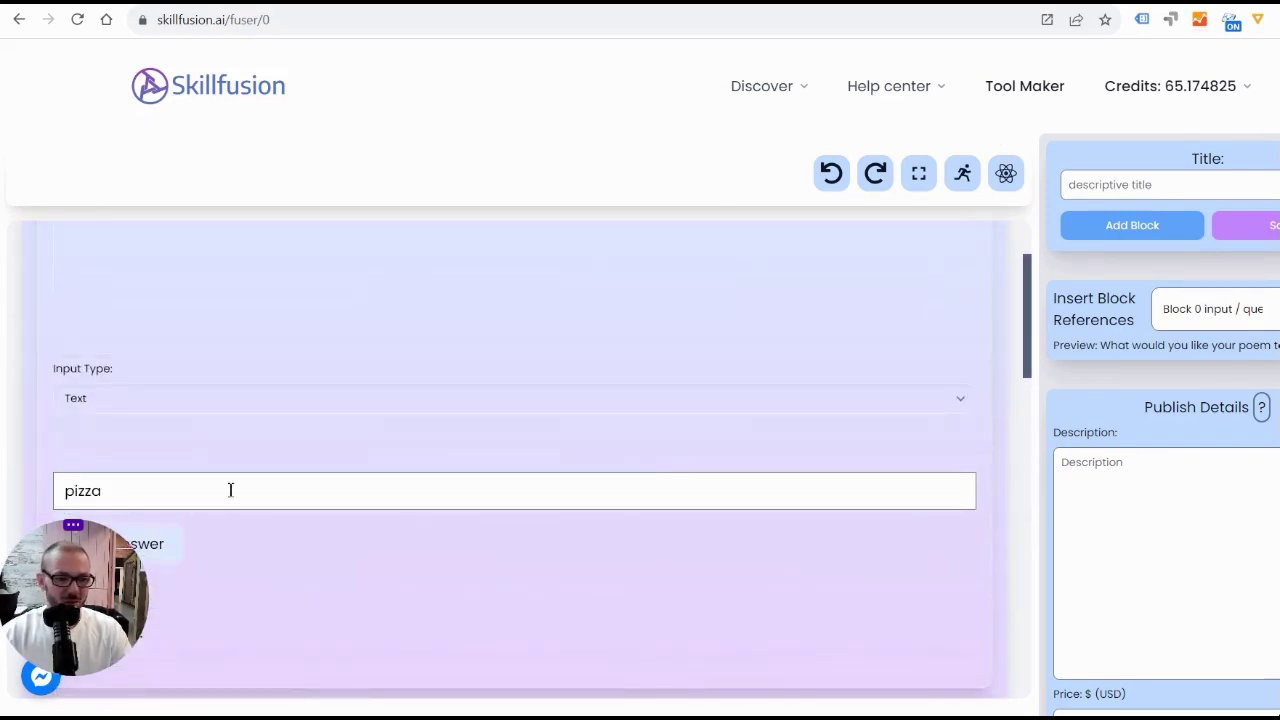
scroll(430, 540, down, 3)
scroll(378, 492, down, 2)
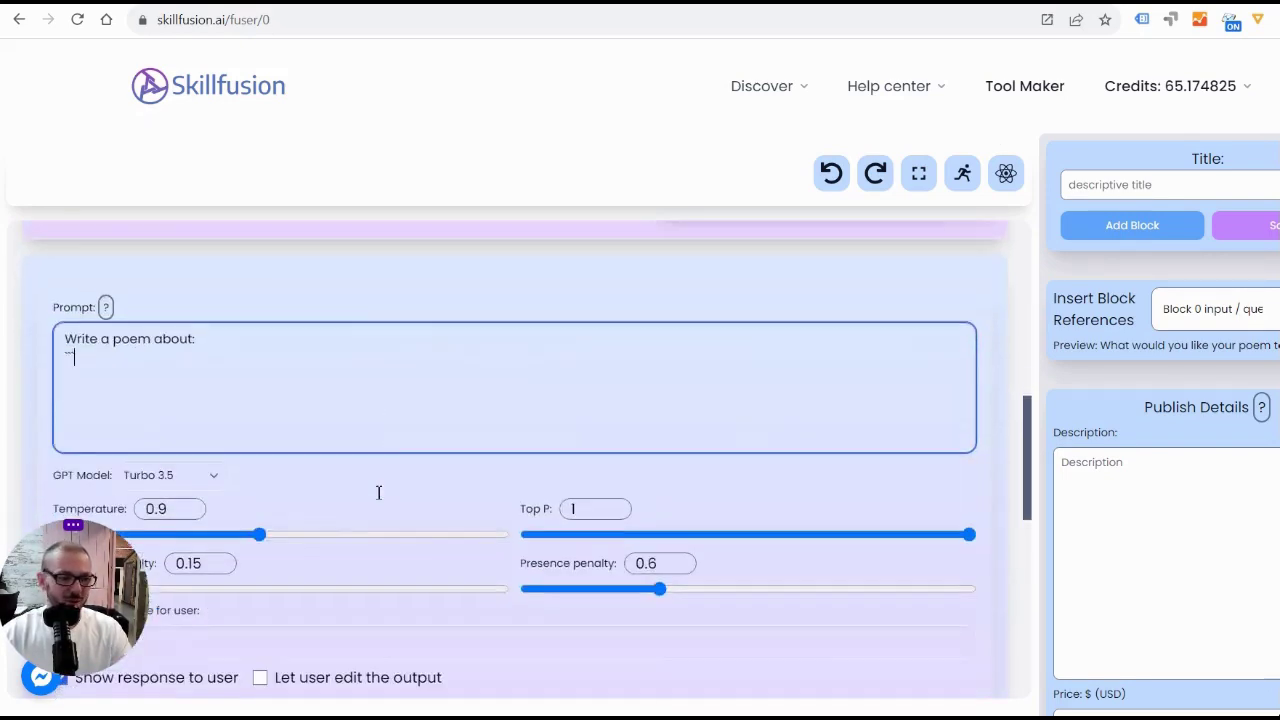
click(1205, 312)
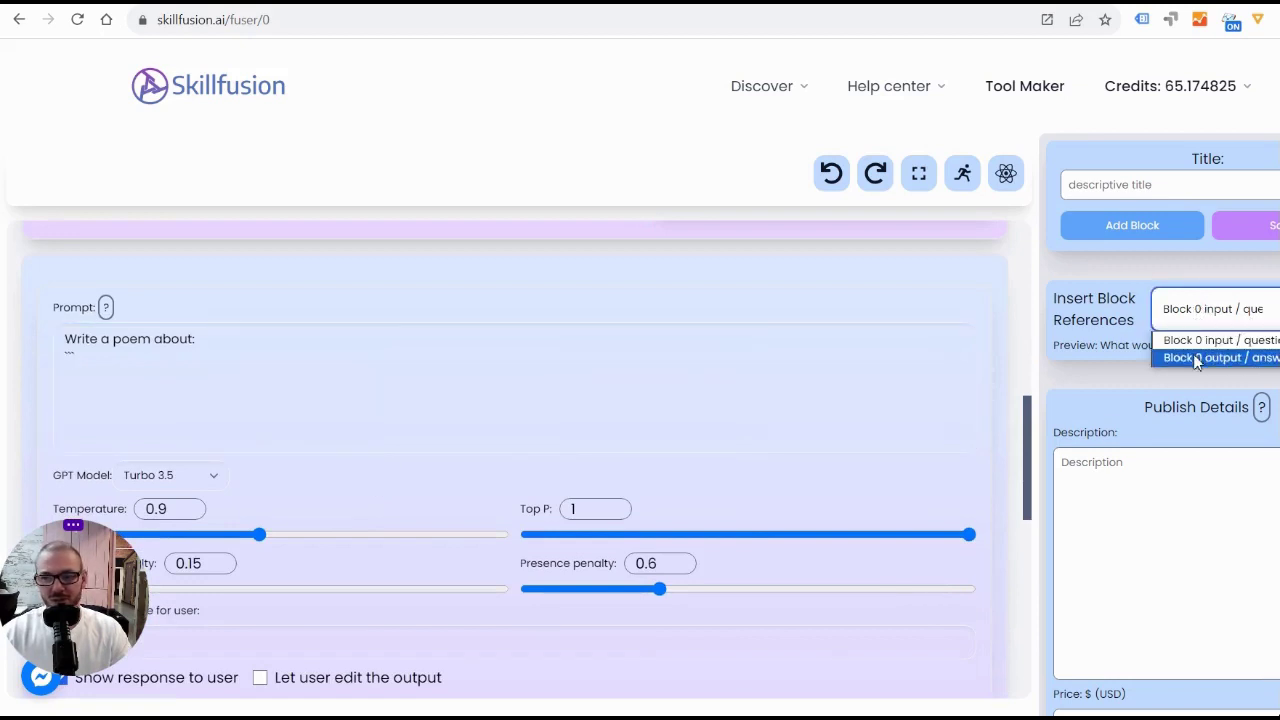
click(1196, 358)
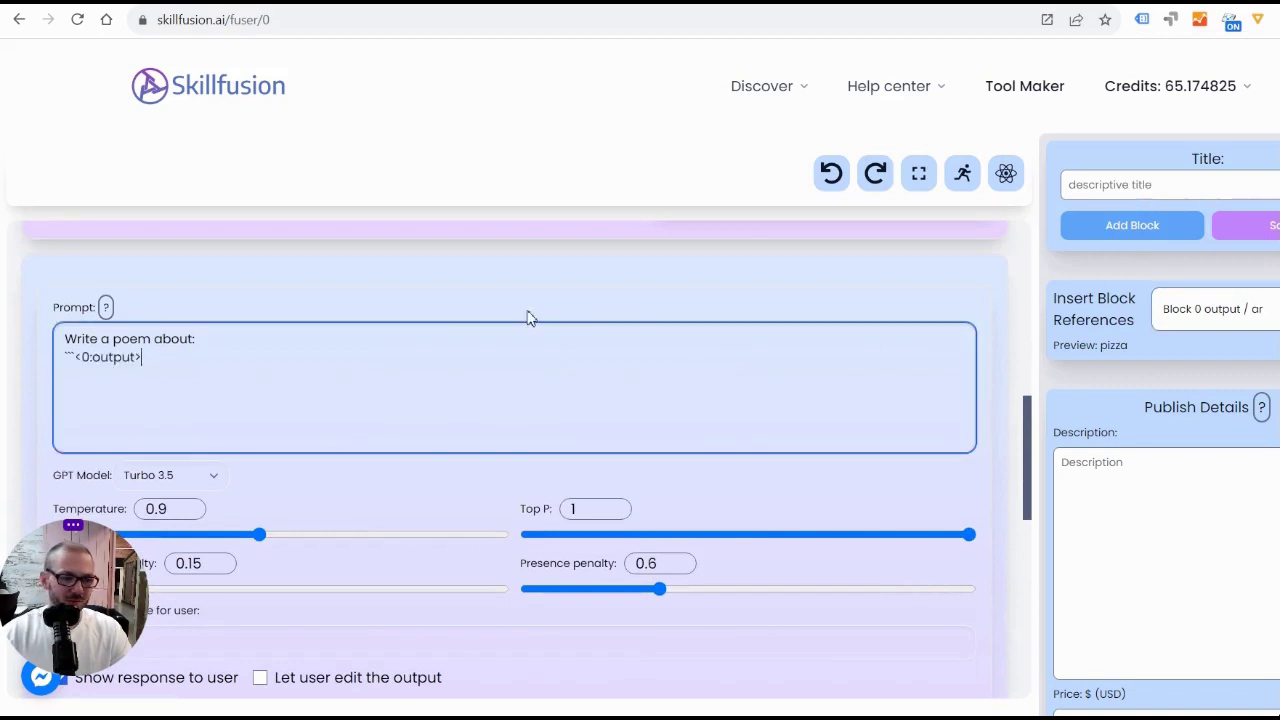
Step: Close the reference's backticks, set the message 'Here is your poem:', and run a test
text(```)
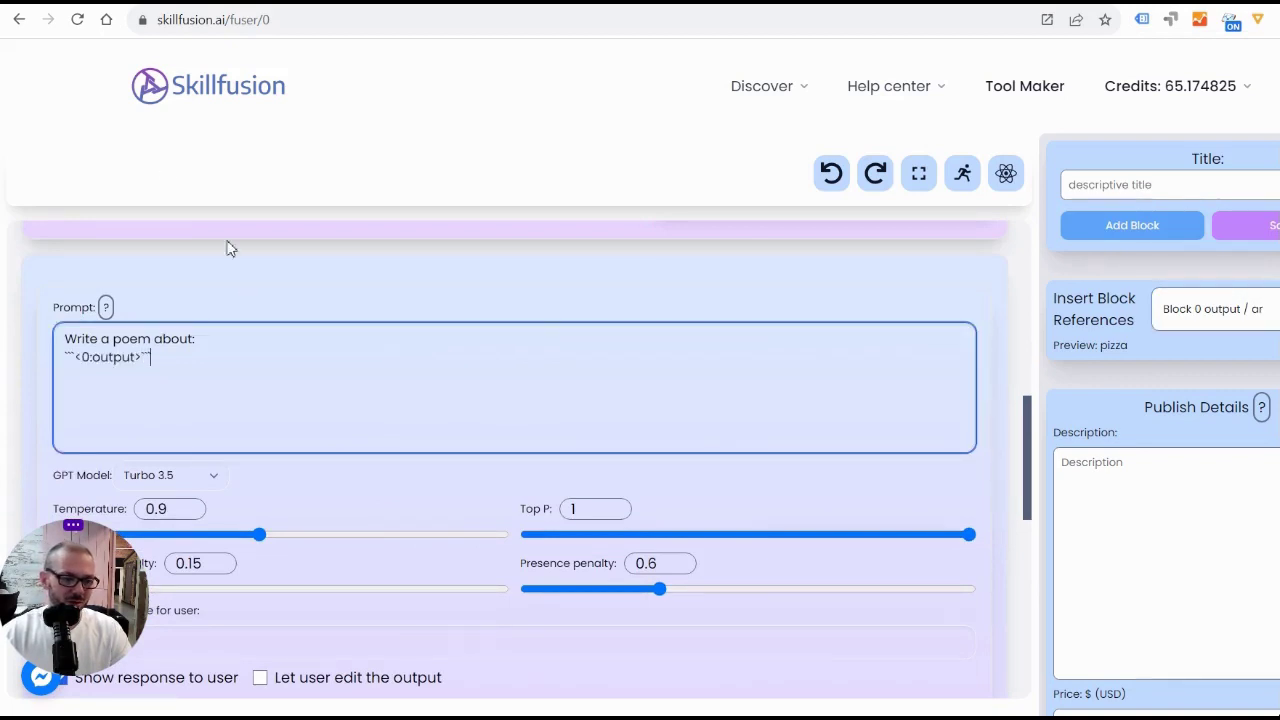
scroll(240, 290, up, 2)
scroll(200, 420, down, 4)
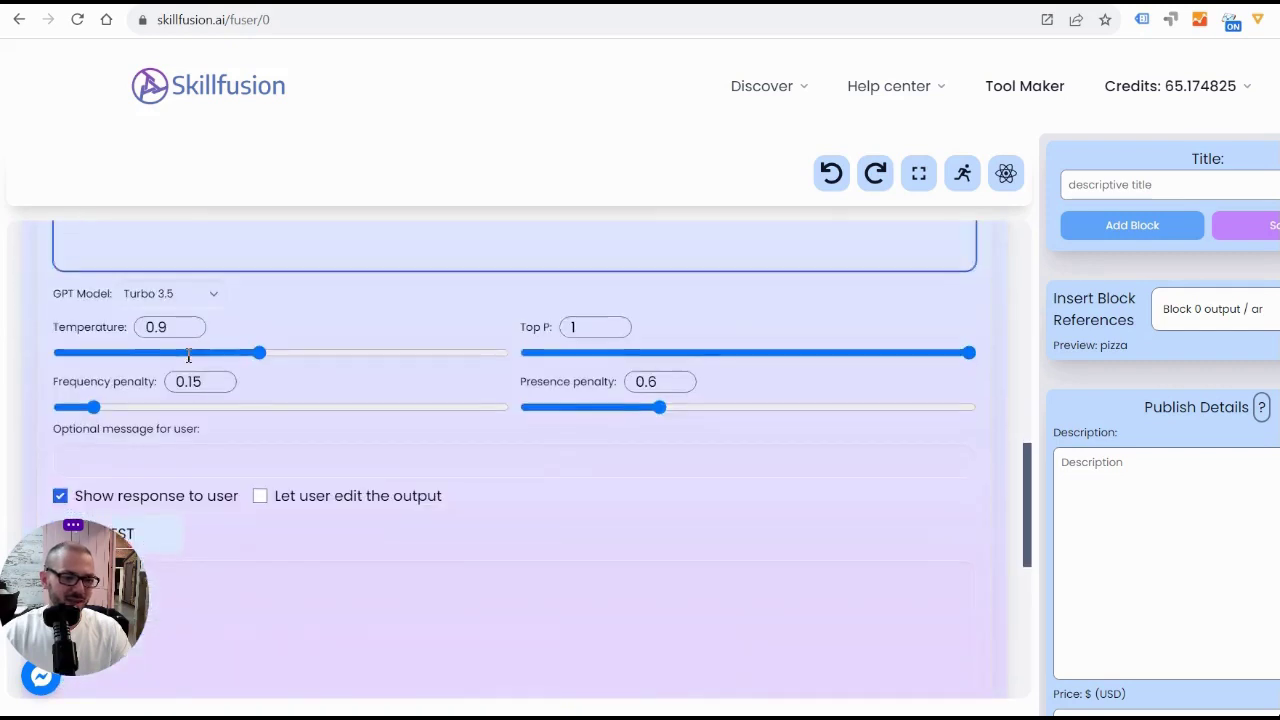
scroll(188, 355, down, 2)
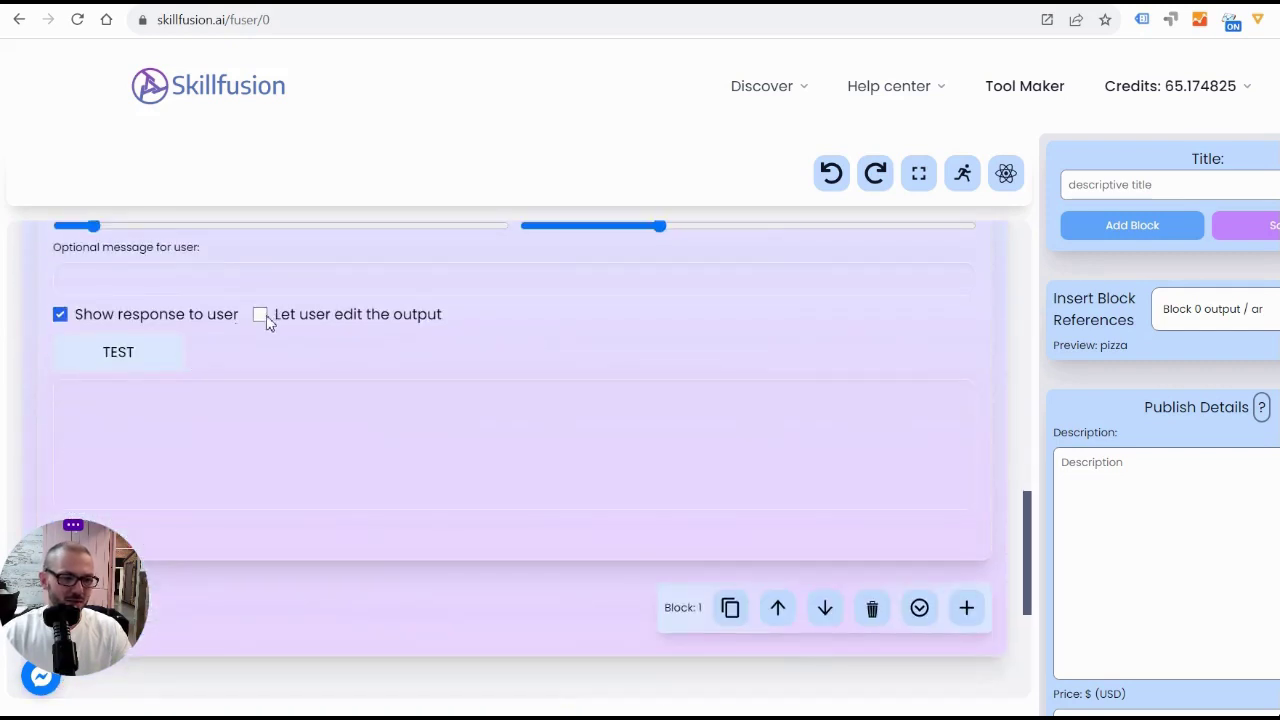
click(173, 280)
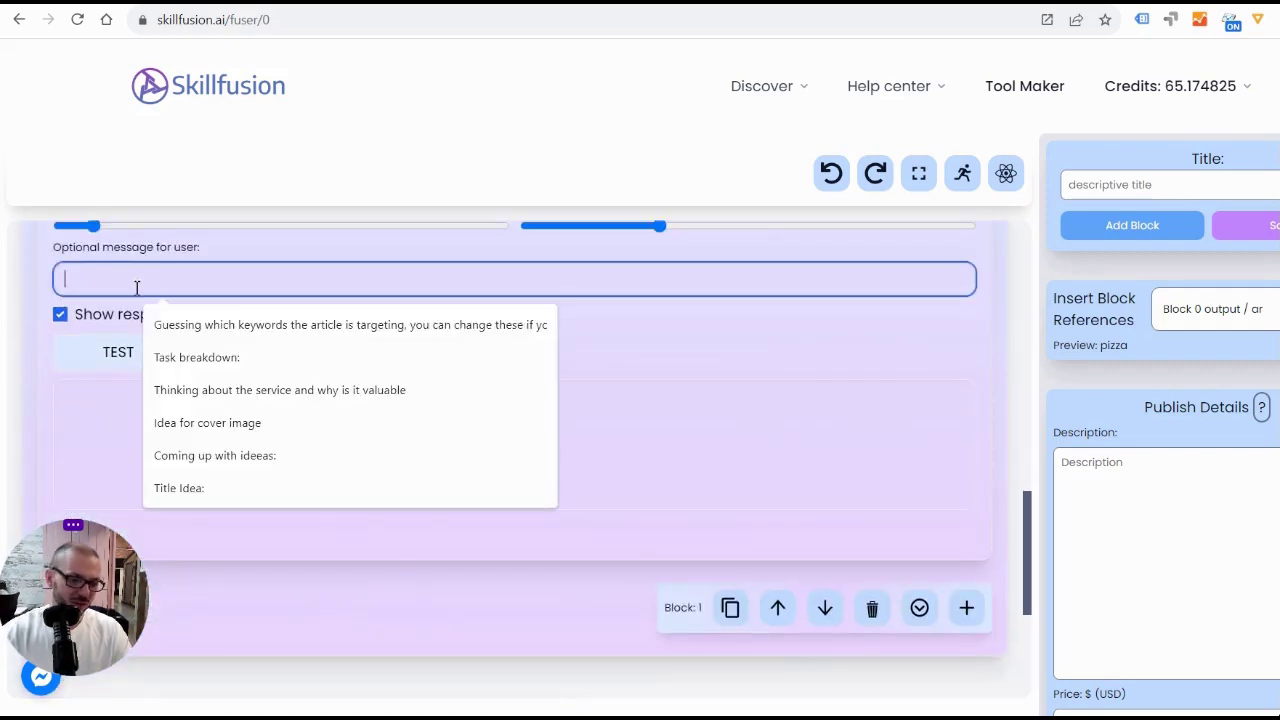
text(Here is )
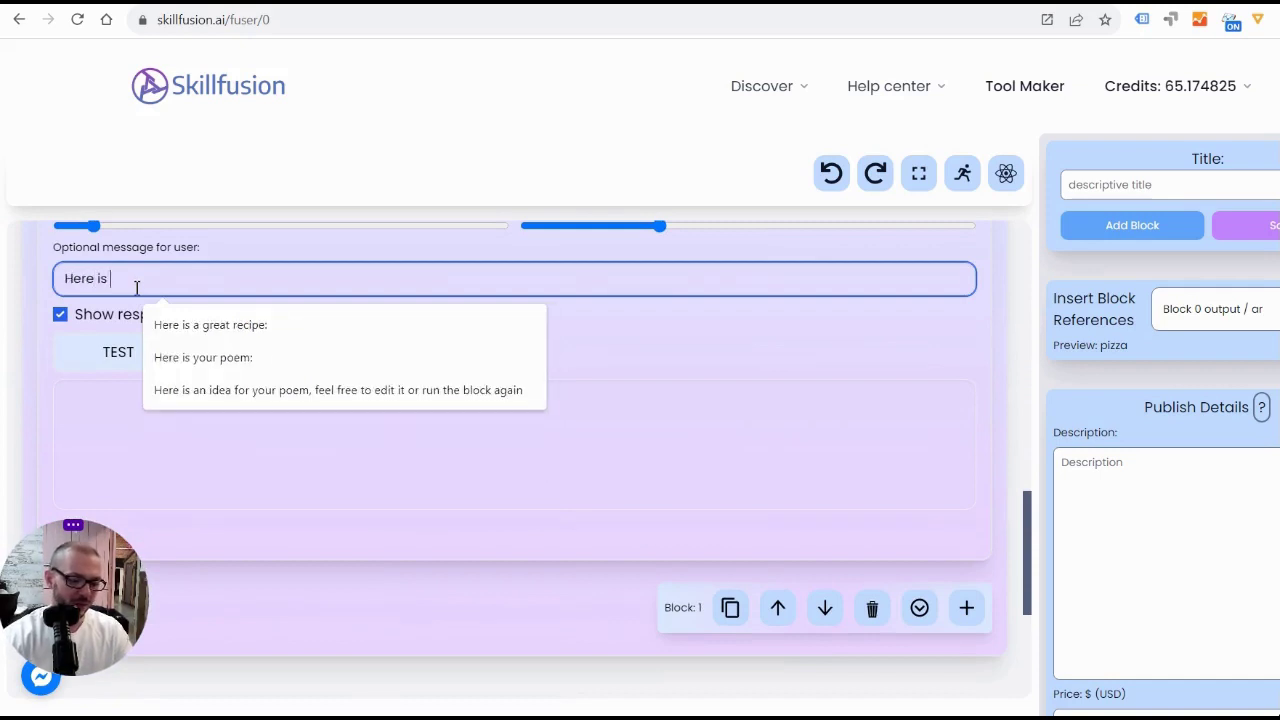
text(your poem:)
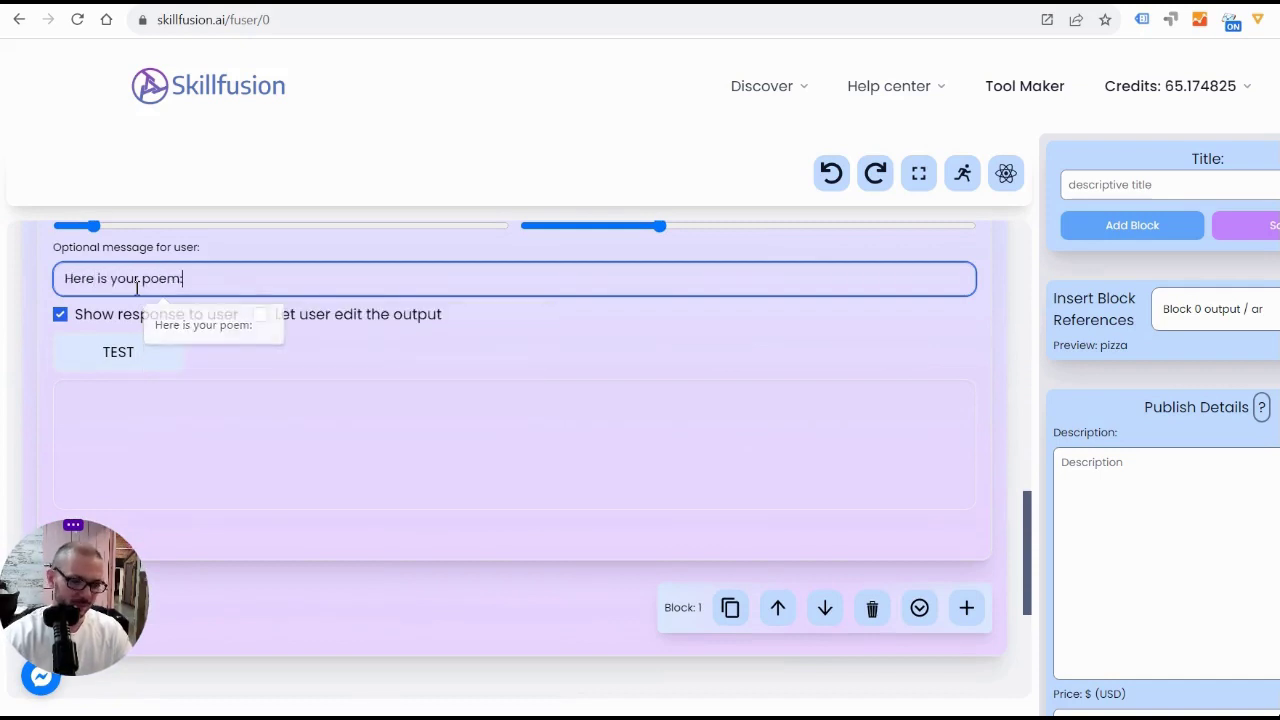
click(162, 356)
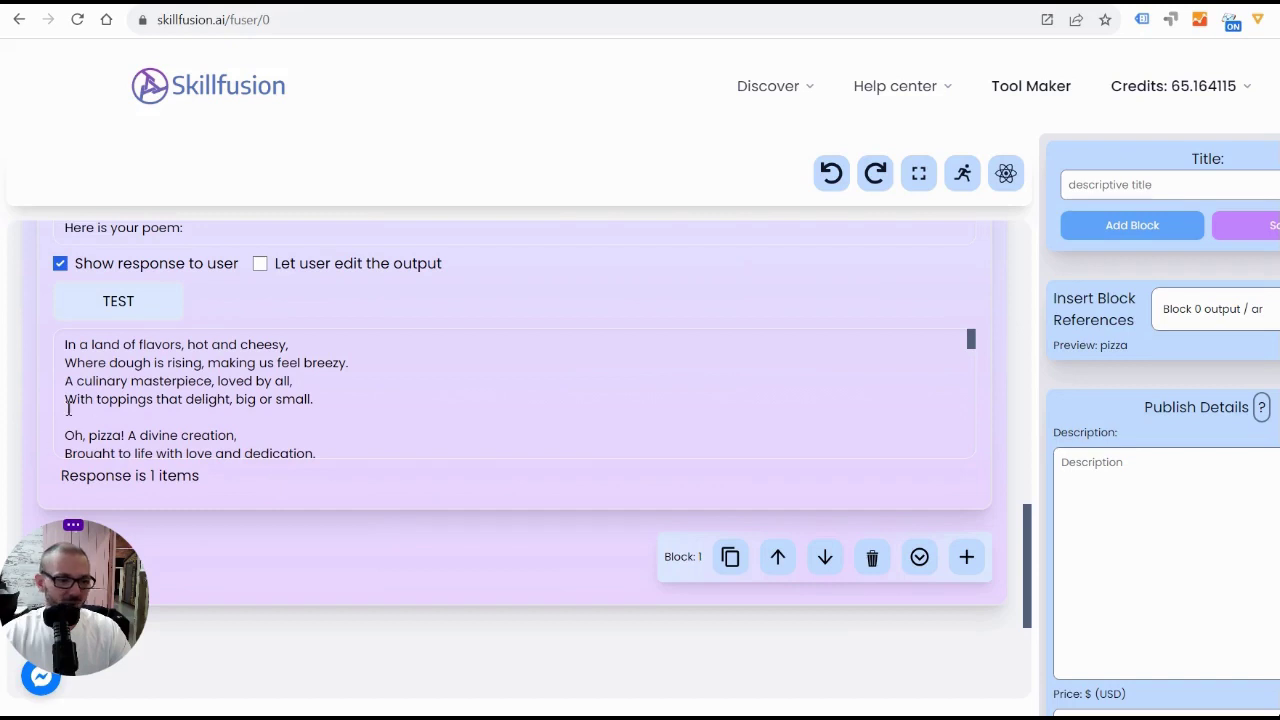
Step: Scroll through the blocks to review the pizza poem starting 'In a land of flavors, hot and cheesy'
scroll(30, 410, up, 6)
scroll(30, 410, up, 4)
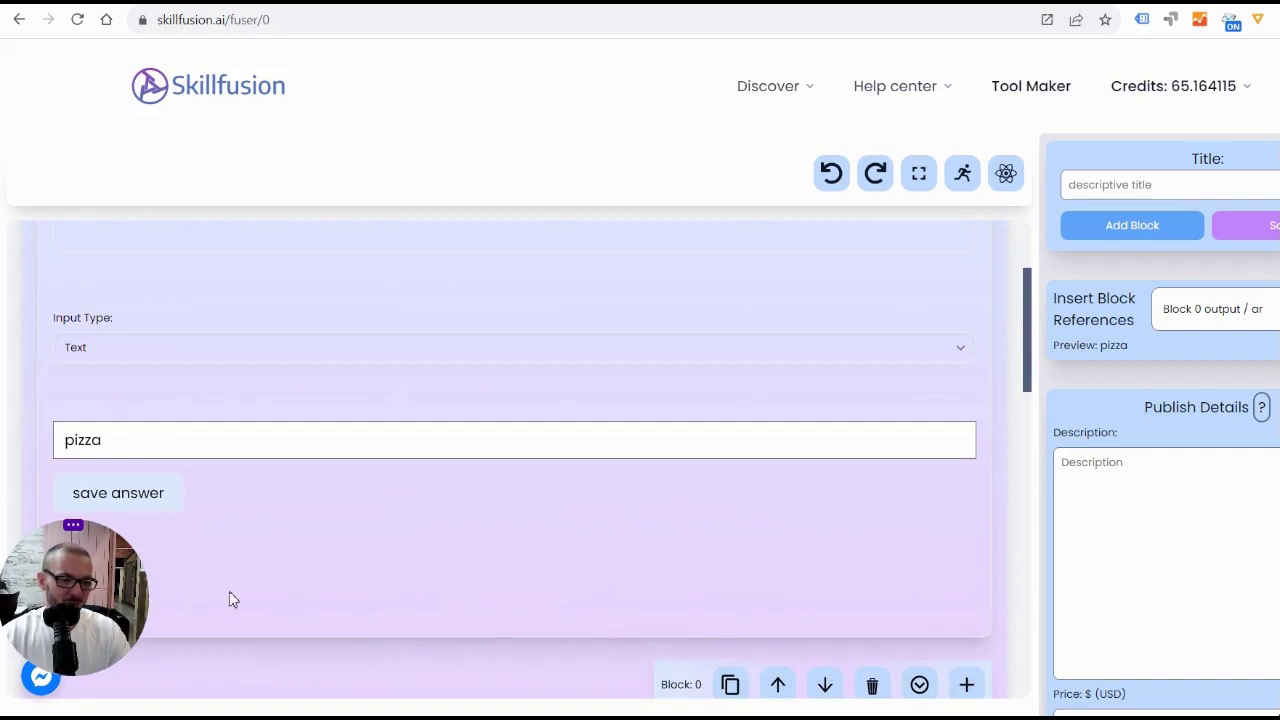
scroll(229, 572, down, 6)
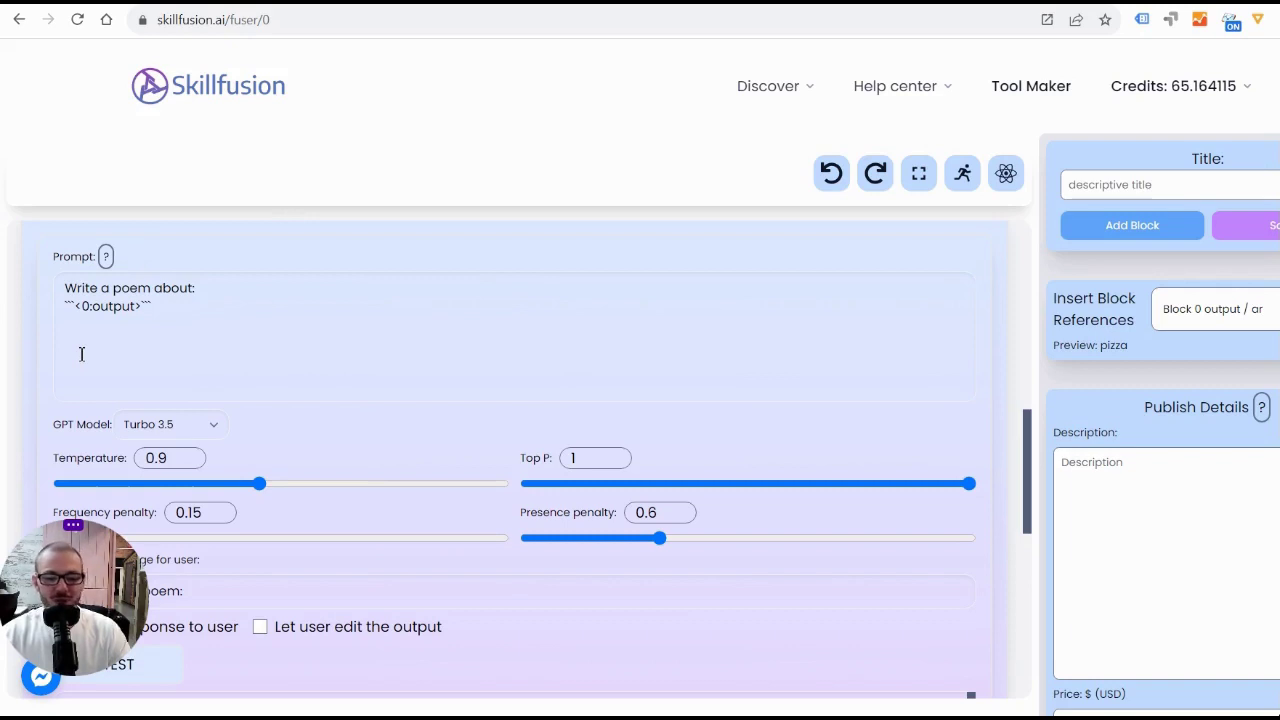
scroll(448, 418, down, 5)
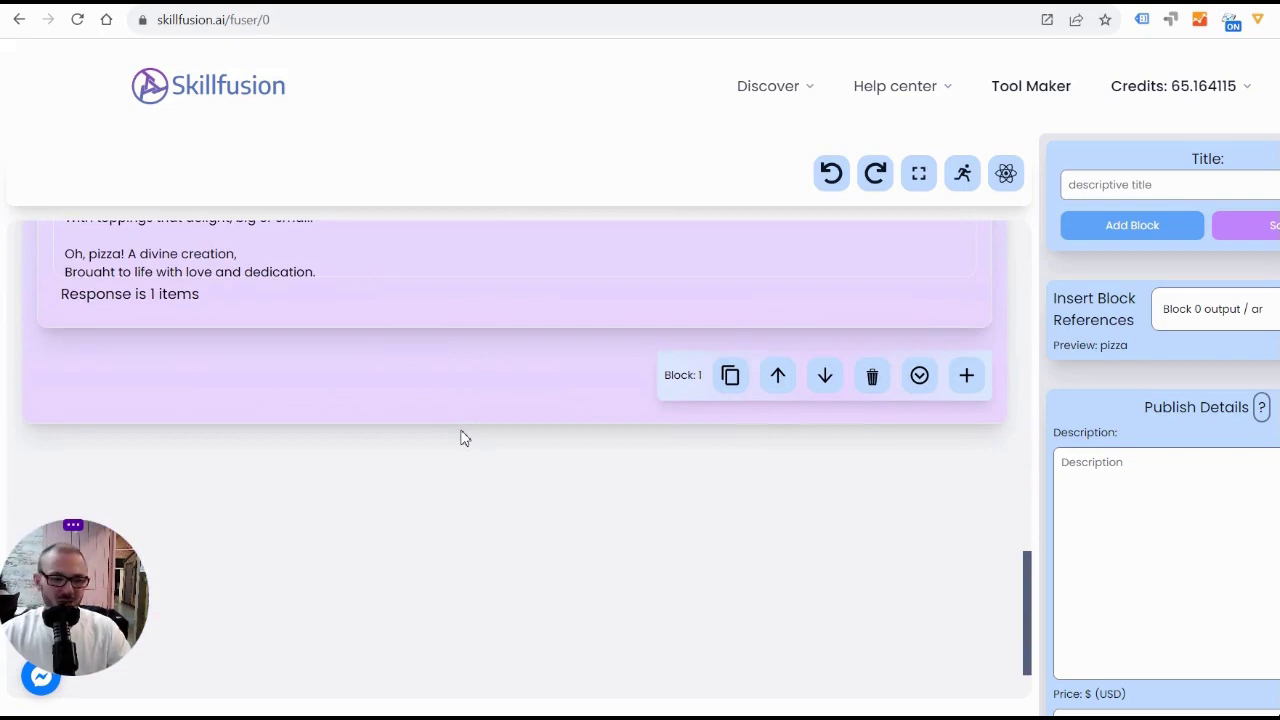
scroll(530, 388, up, 5)
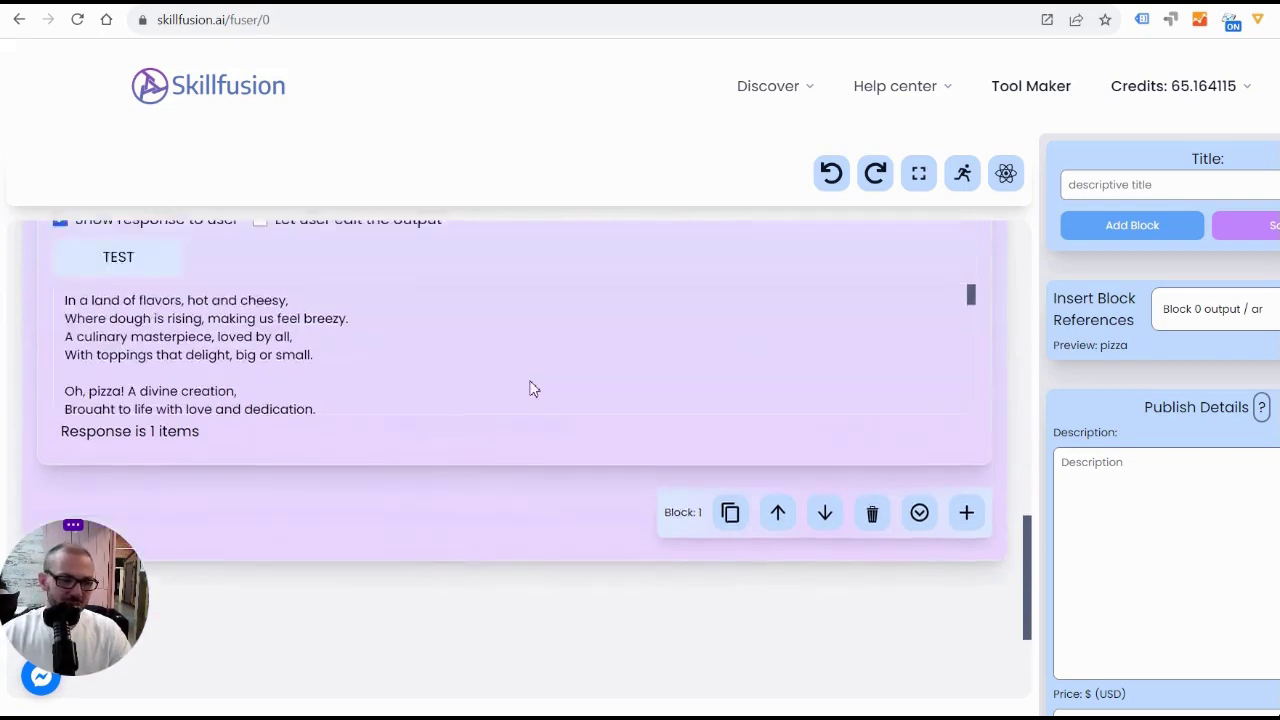